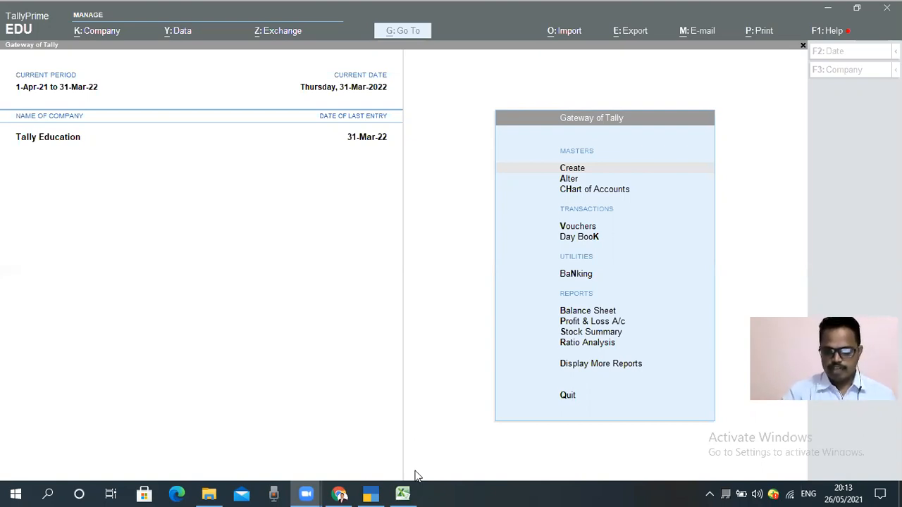
Step: Switch to the Salary B 3 workbook in Excel and view the salary table on Sheet1
{"action": "mouse_move", "coordinate": [402, 493]}
{"action": "left_click", "coordinate": [394, 452]}
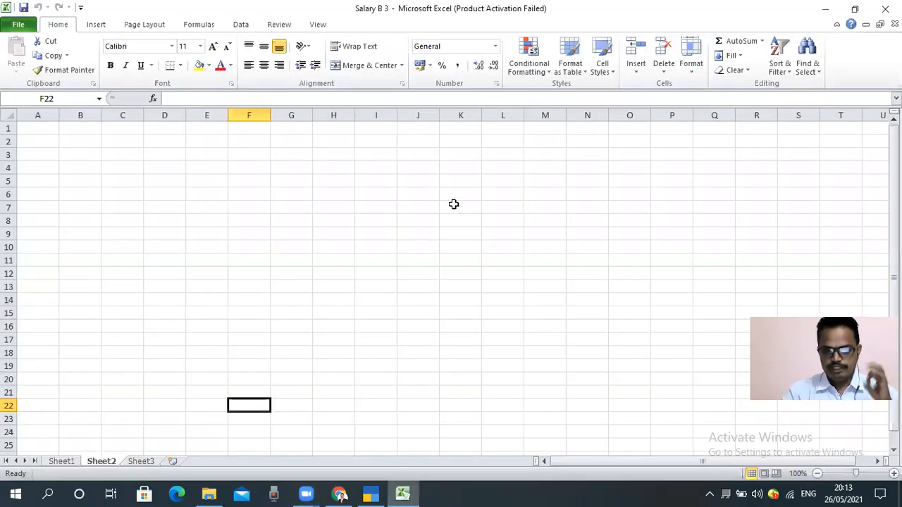
{"action": "left_click", "coordinate": [61, 461]}
{"action": "left_click", "coordinate": [286, 380]}
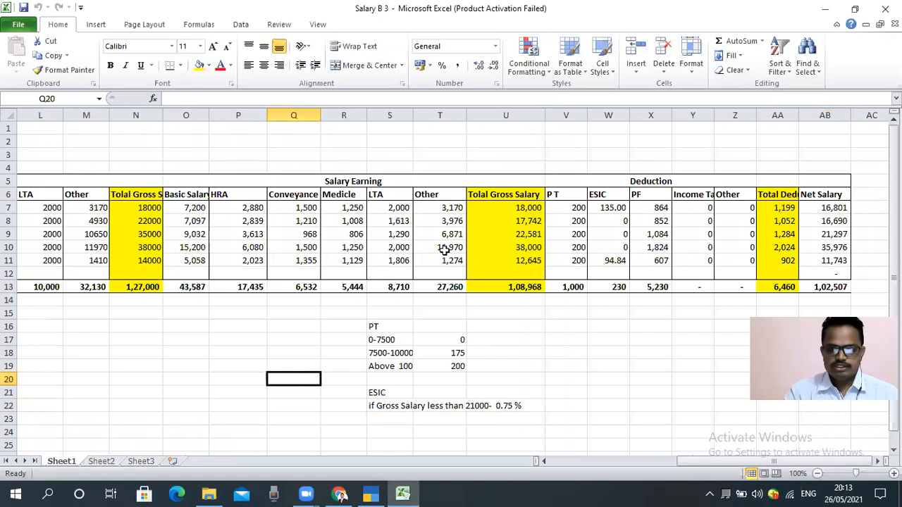
{"action": "left_click", "coordinate": [564, 320]}
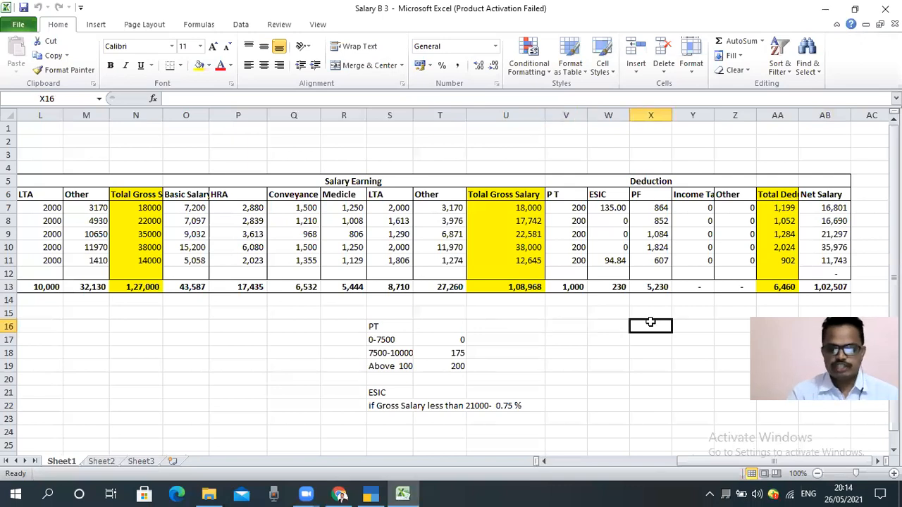
{"action": "key", "text": "Left"}
{"action": "key", "text": "Left"}
{"action": "key", "text": "Left"}
{"action": "key", "text": "Left"}
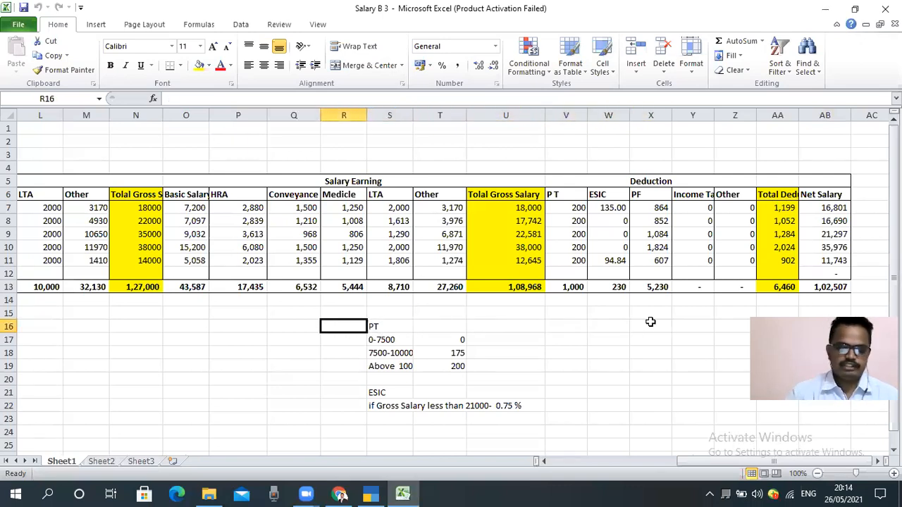
{"action": "left_click", "coordinate": [617, 340]}
Step: Apply all borders to the totals in row 13, from H13 through AB13
{"action": "left_click_drag", "start_coordinate": [523, 287], "coordinate": [392, 287]}
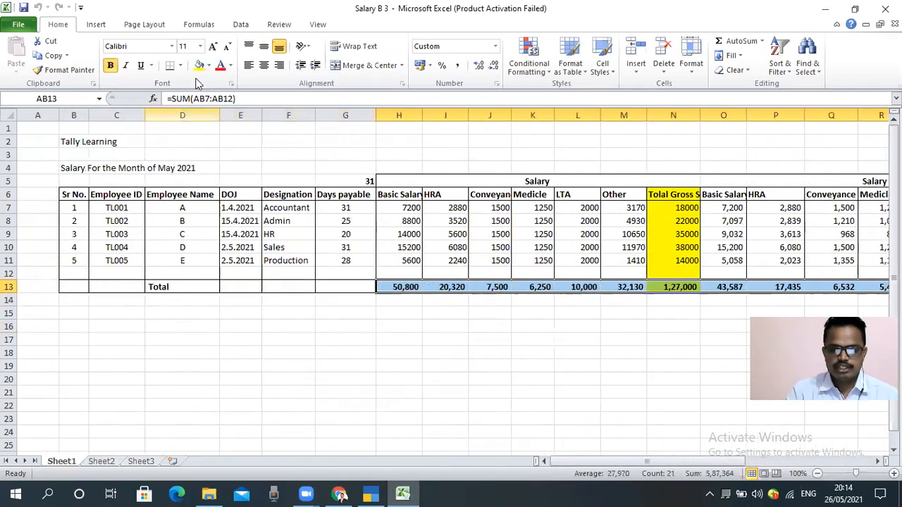
{"action": "left_click", "coordinate": [180, 65]}
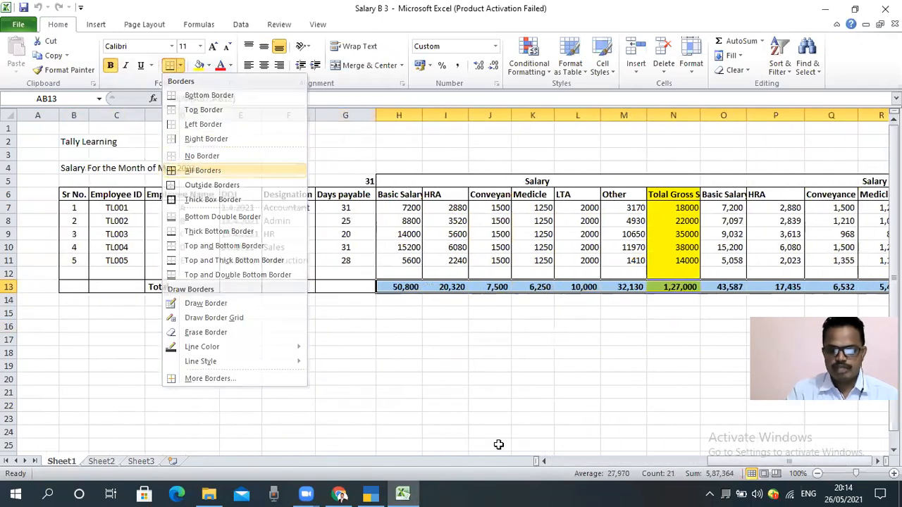
{"action": "left_click", "coordinate": [172, 171]}
{"action": "left_click", "coordinate": [427, 379]}
{"action": "left_click", "coordinate": [231, 316]}
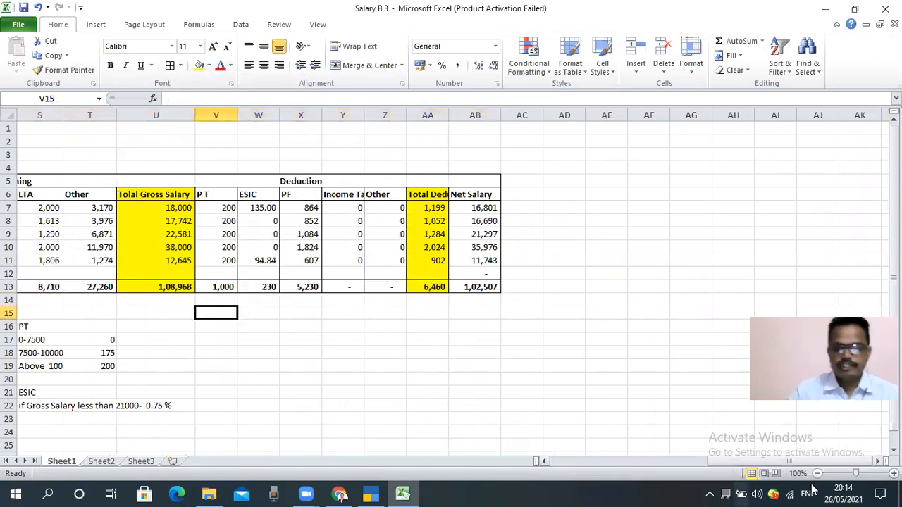
Step: Fill the totals from Total Gross Salary to Net Salary (U13:AB13) with the standard orange color
{"action": "left_click_drag", "start_coordinate": [757, 461], "coordinate": [678, 427]}
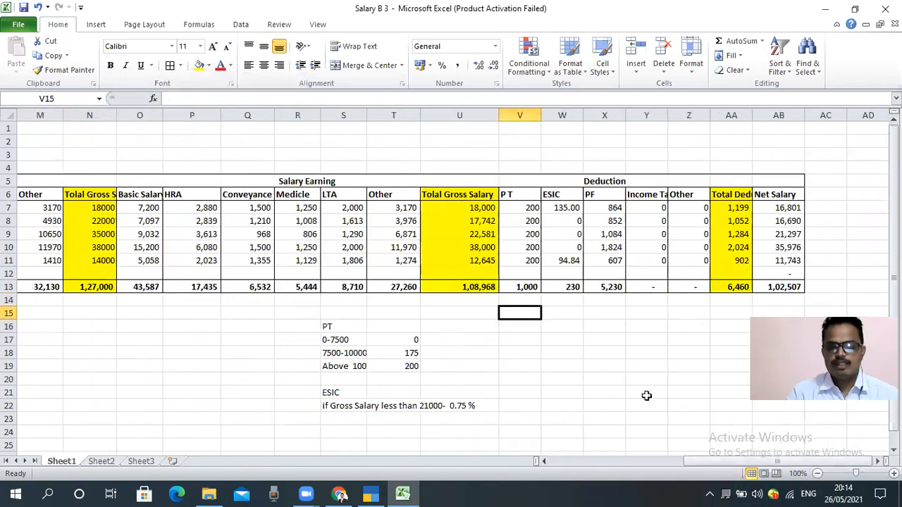
{"action": "left_click", "coordinate": [646, 395]}
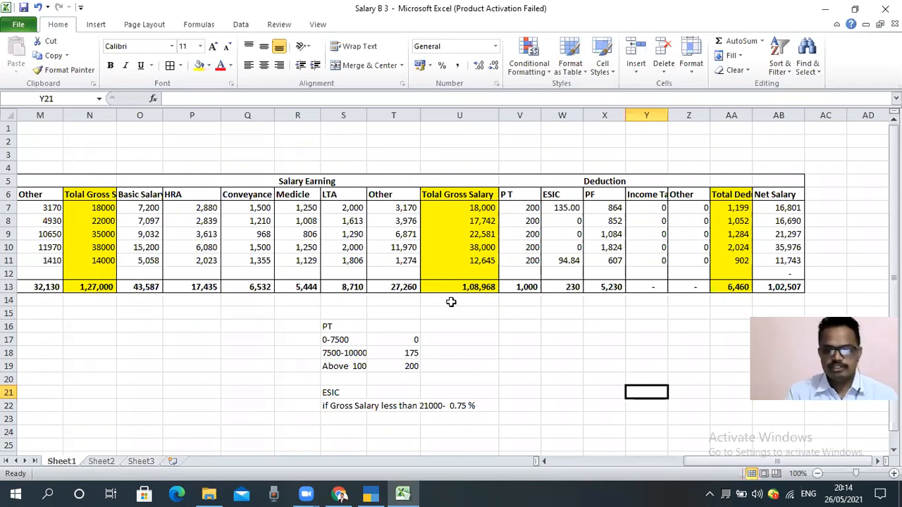
{"action": "left_click", "coordinate": [481, 326]}
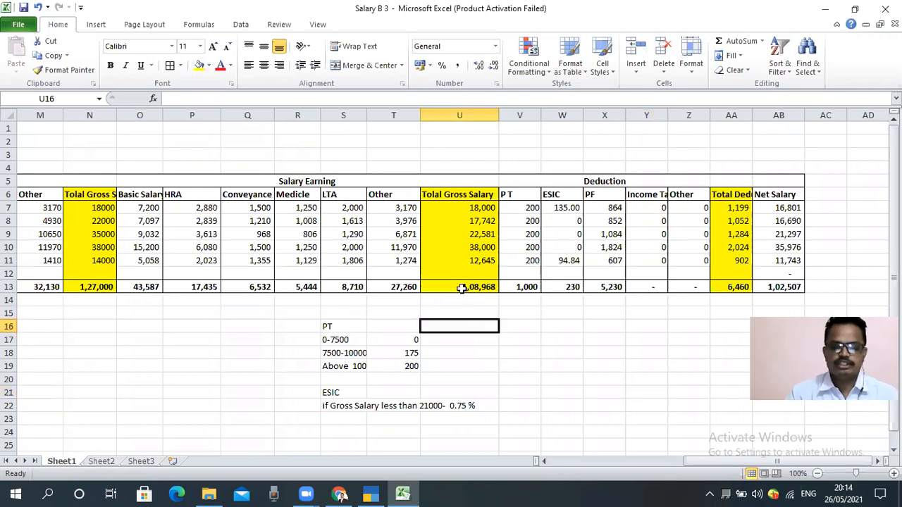
{"action": "left_click_drag", "start_coordinate": [461, 288], "coordinate": [759, 285]}
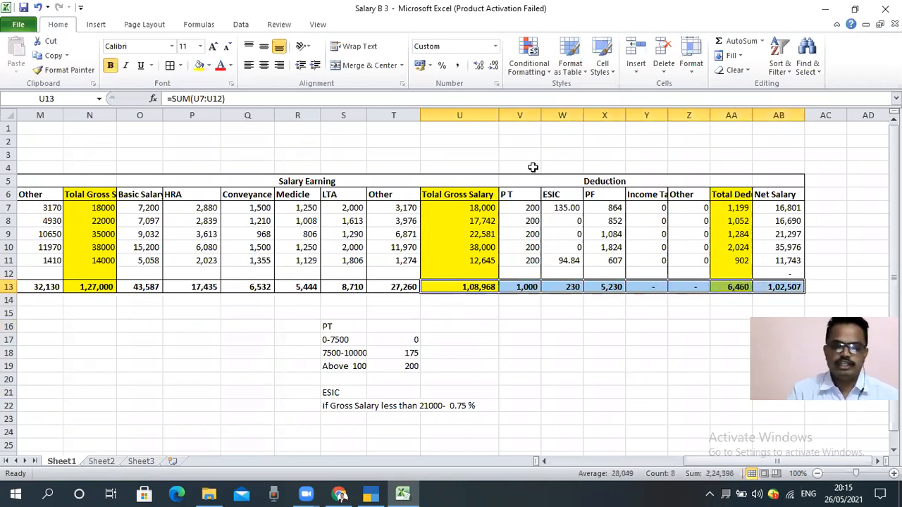
{"action": "left_click", "coordinate": [209, 67]}
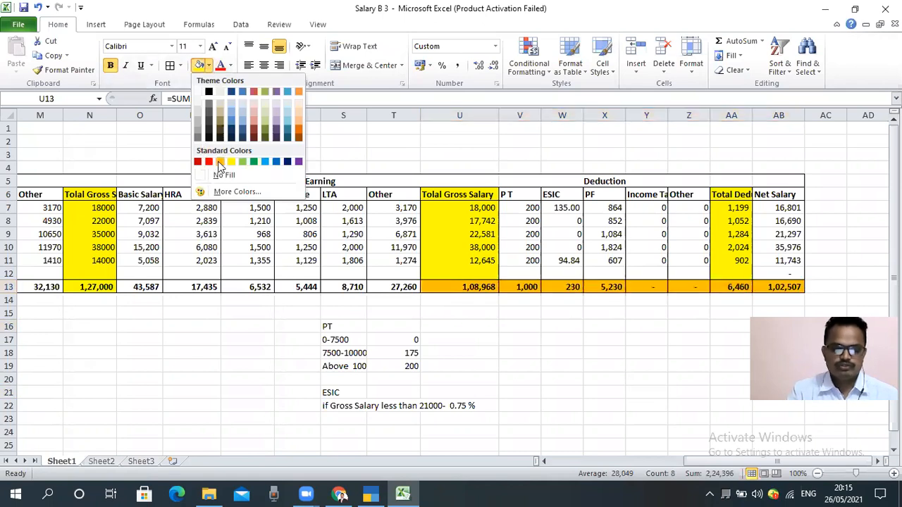
{"action": "left_click", "coordinate": [220, 162]}
{"action": "left_click", "coordinate": [554, 352]}
Step: Review the row 13 totals one by one, from Total Gross Salary through the deductions to Net Salary
{"action": "left_click", "coordinate": [450, 324]}
{"action": "key", "text": "Up"}
{"action": "key", "text": "Up"}
{"action": "key", "text": "Up"}
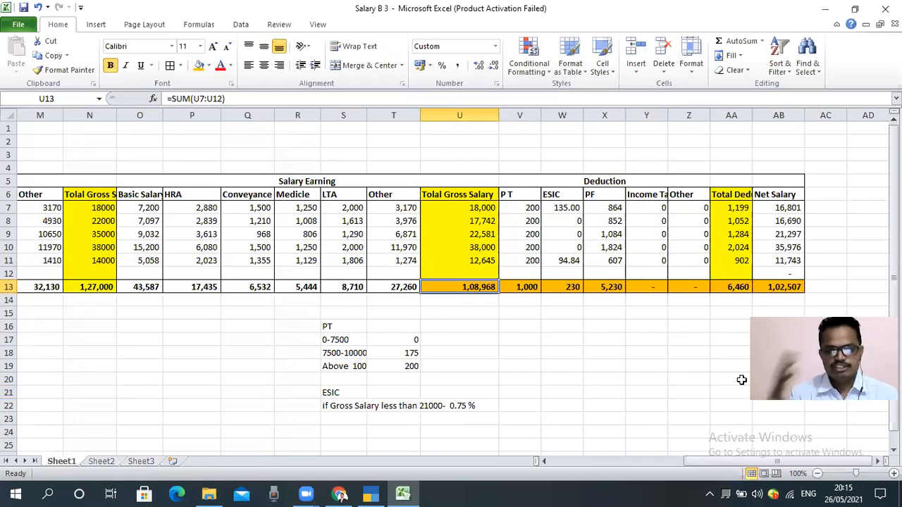
{"action": "left_click", "coordinate": [557, 358]}
{"action": "left_click", "coordinate": [483, 287]}
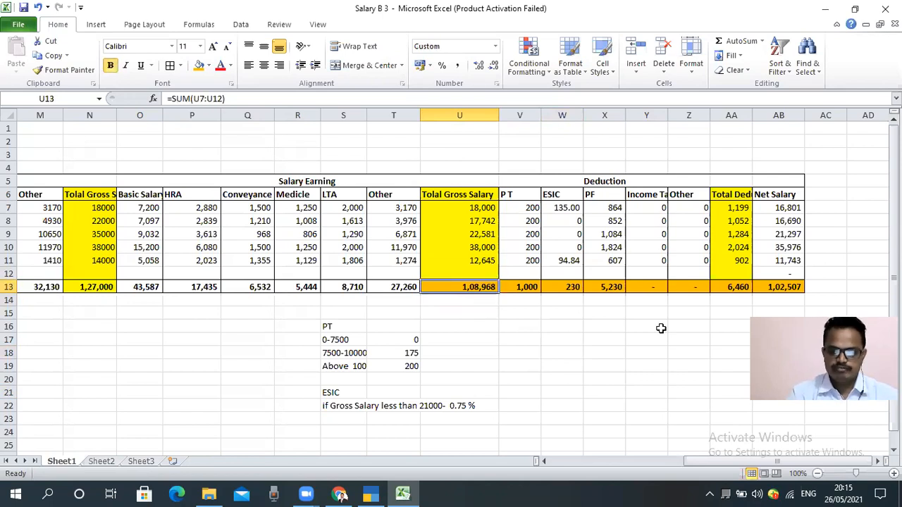
{"action": "key", "text": "Right"}
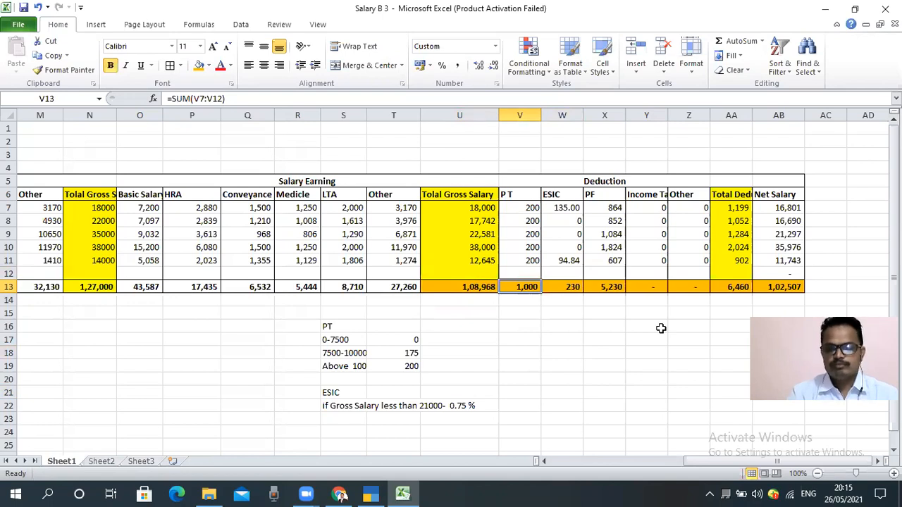
{"action": "key", "text": "Right"}
{"action": "key", "text": "Right"}
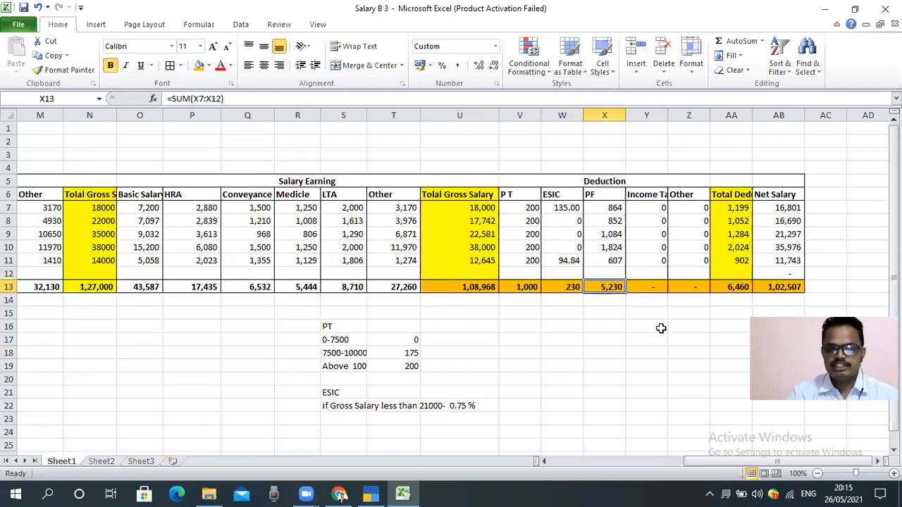
{"action": "key", "text": "Right"}
{"action": "key", "text": "Right"}
{"action": "key", "text": "Right"}
{"action": "key", "text": "Right"}
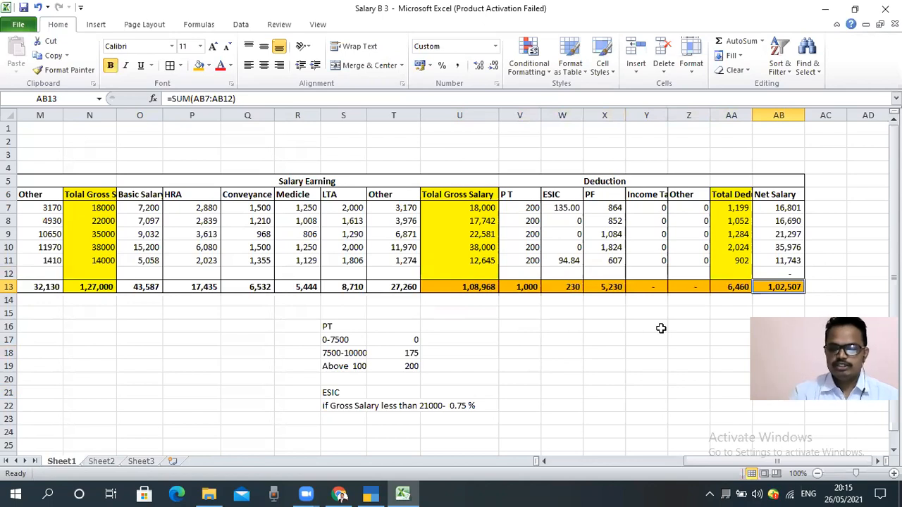
Step: Switch to TallyPrime and open voucher entry for the Tally Education company
{"action": "left_click", "coordinate": [367, 494]}
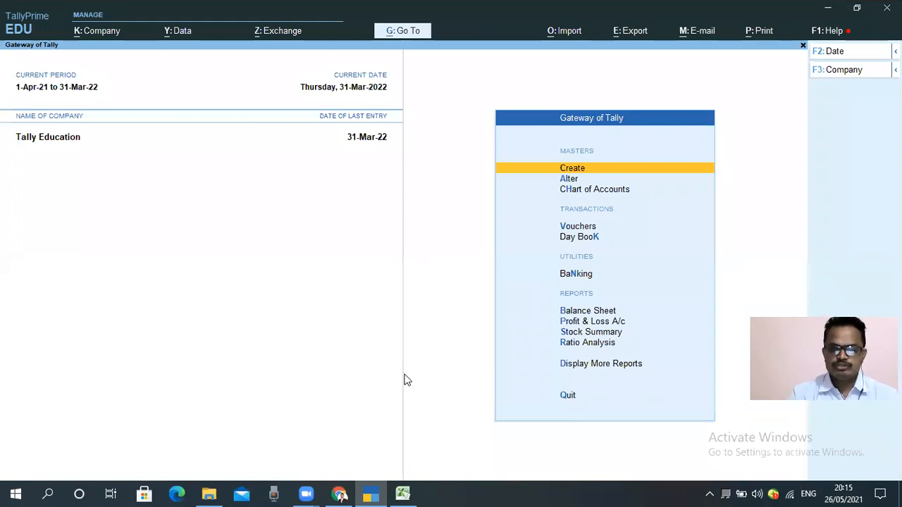
{"action": "key", "text": "Down"}
{"action": "key", "text": "Down"}
{"action": "key", "text": "Down"}
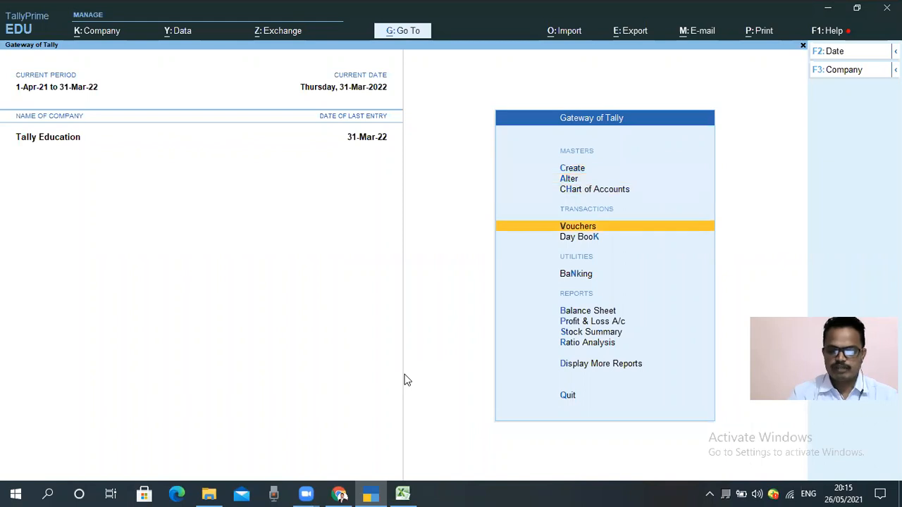
{"action": "key", "text": "Return"}
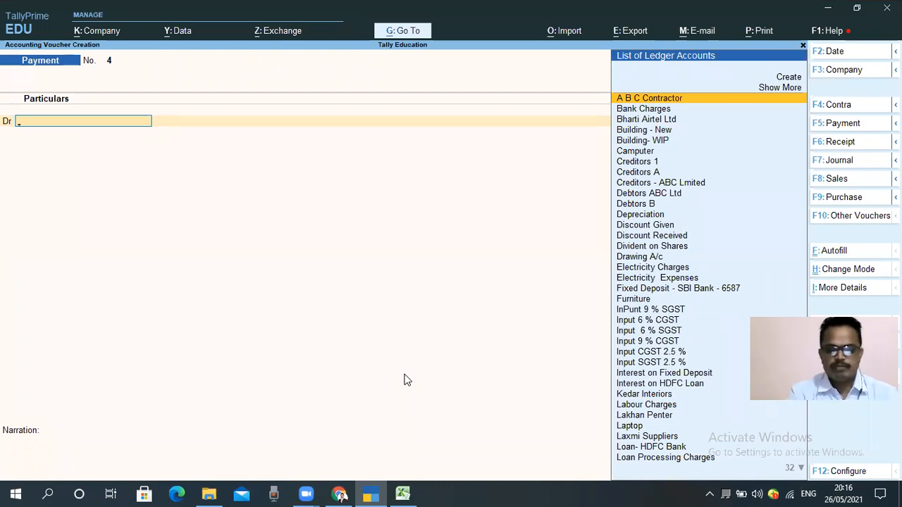
Step: Change the voucher to the journal category and choose Salary as its voucher type
{"action": "key", "text": "F7"}
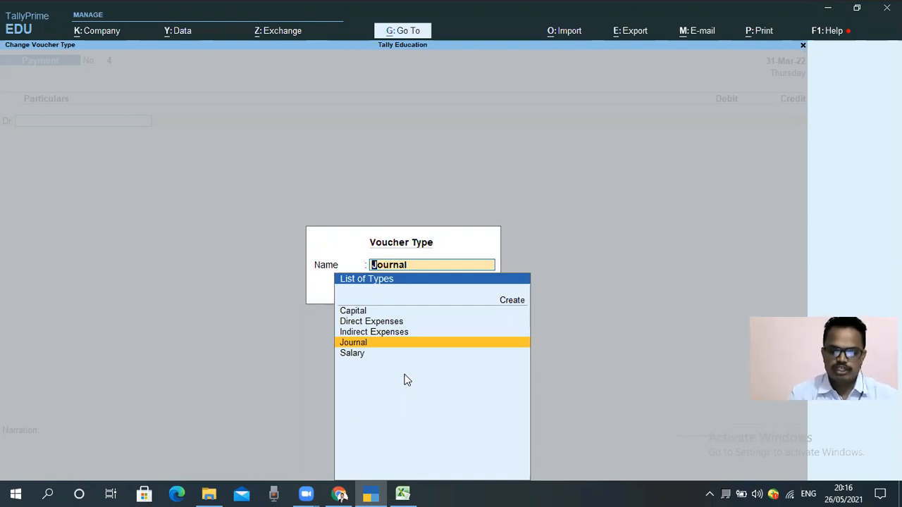
{"action": "key", "text": "Up"}
{"action": "key", "text": "Up"}
{"action": "key", "text": "Up"}
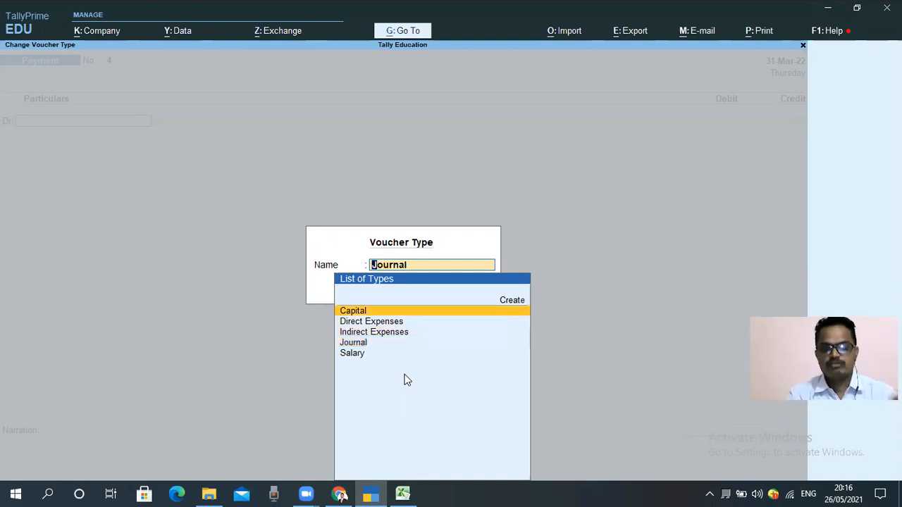
{"action": "key", "text": "Down"}
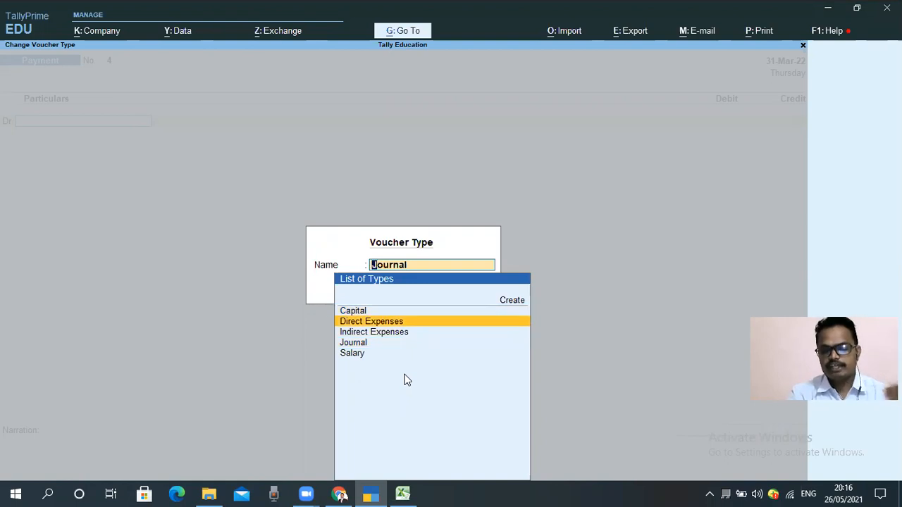
{"action": "key", "text": "Down"}
{"action": "key", "text": "Down"}
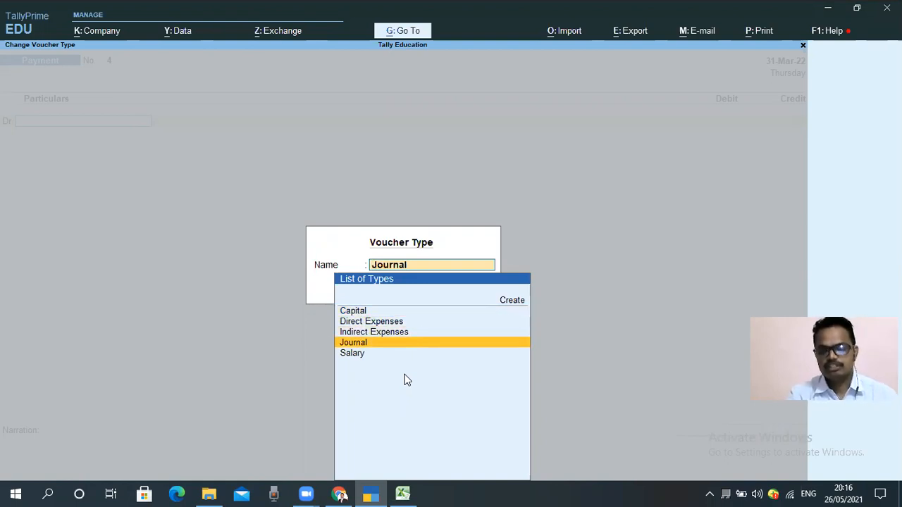
{"action": "key", "text": "Down"}
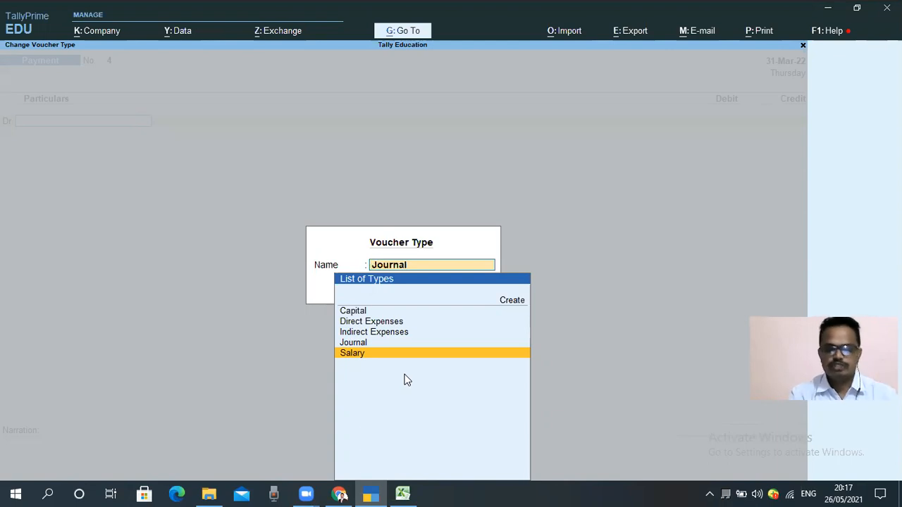
{"action": "key", "text": "Return"}
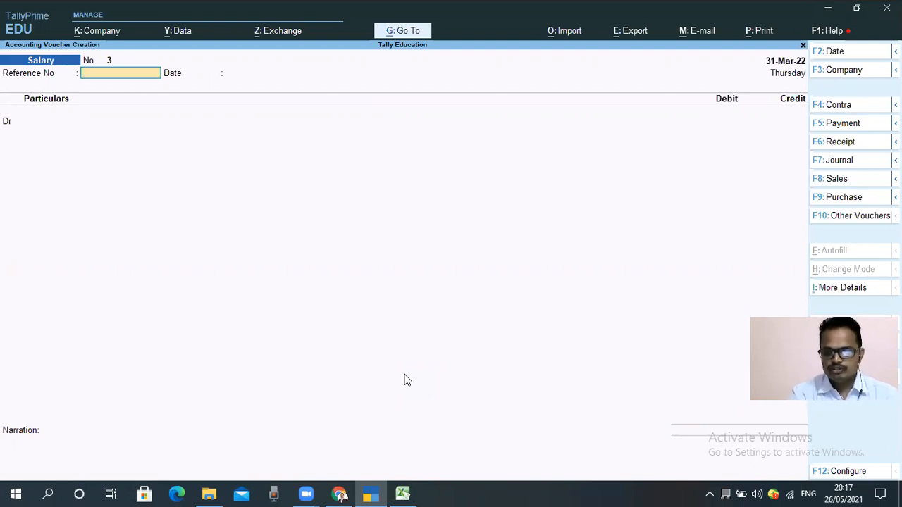
Step: Enter May 2021 as the salary voucher's reference number
{"action": "type", "text": "M"}
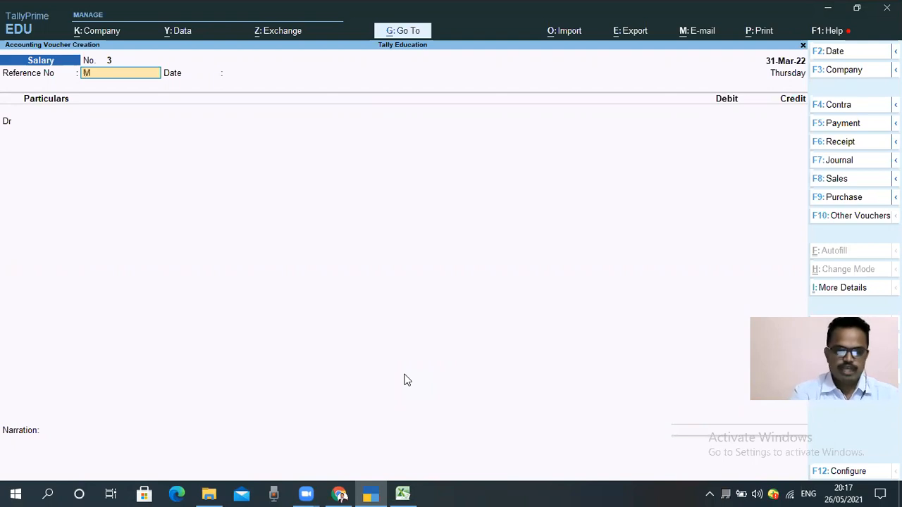
{"action": "type", "text": "ay 2021"}
{"action": "key", "text": "Return"}
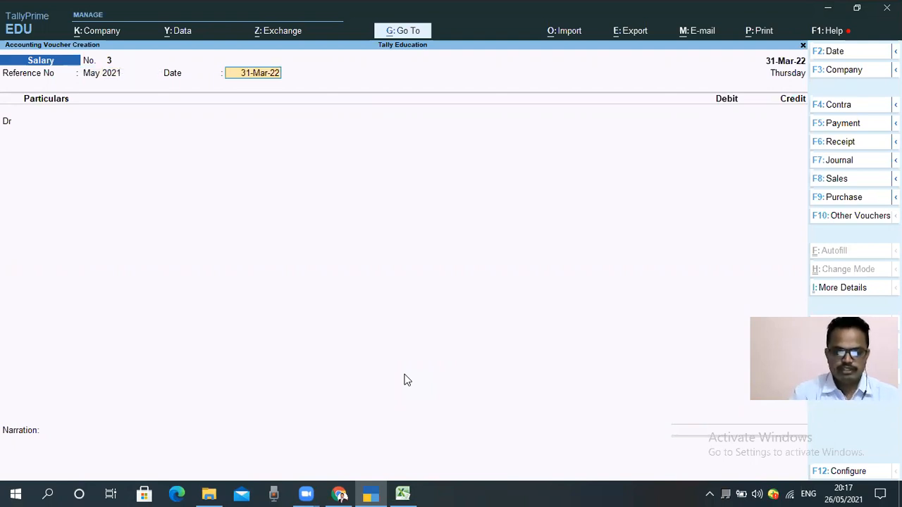
Step: Set both the voucher date and the reference date to 31-May-21
{"action": "key", "text": "F2"}
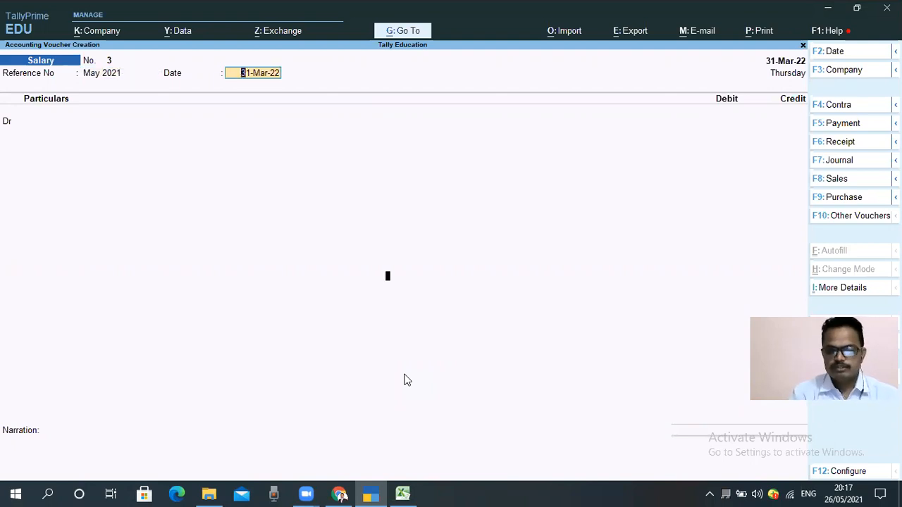
{"action": "type", "text": "31.5"}
{"action": "key", "text": "Return"}
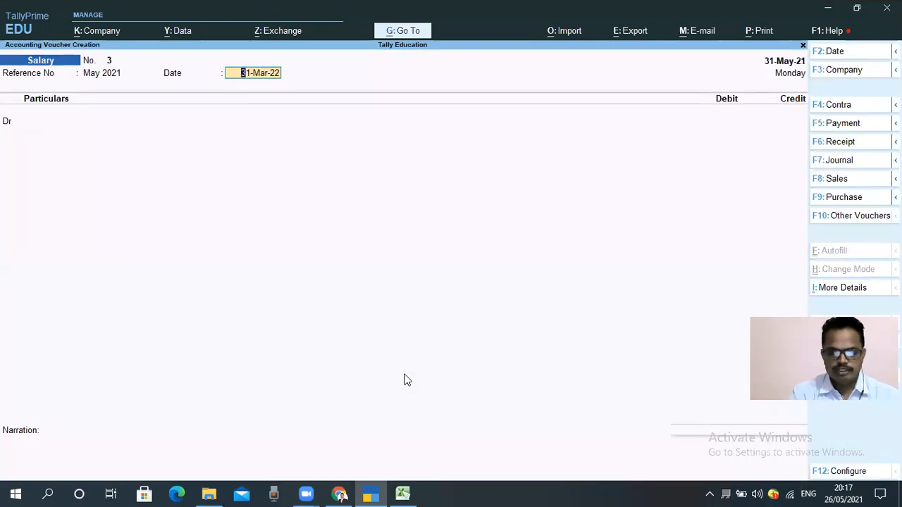
{"action": "type", "text": "31.3"}
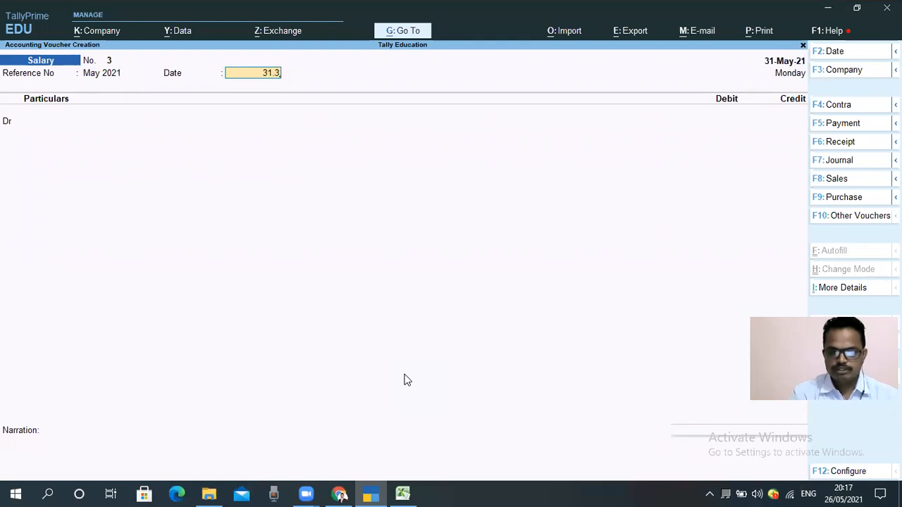
{"action": "key", "text": "BackSpace"}
{"action": "type", "text": "5.21"}
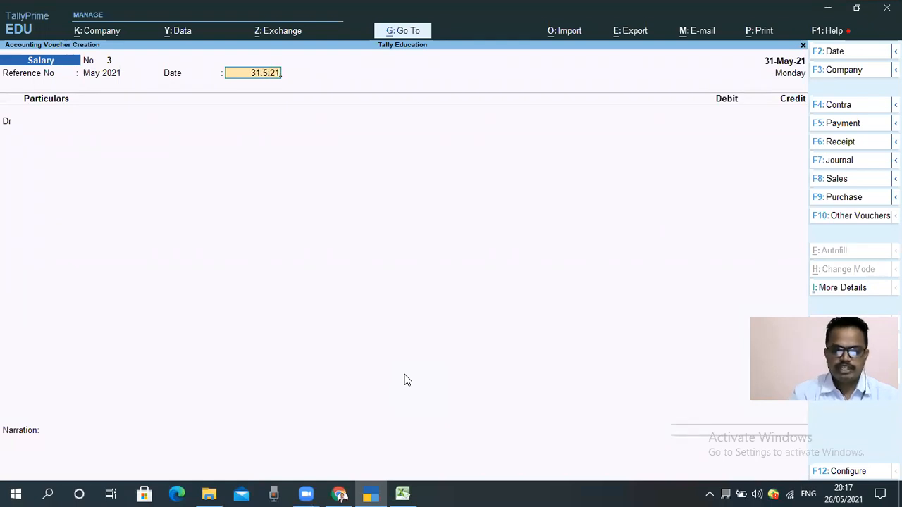
{"action": "key", "text": "Return"}
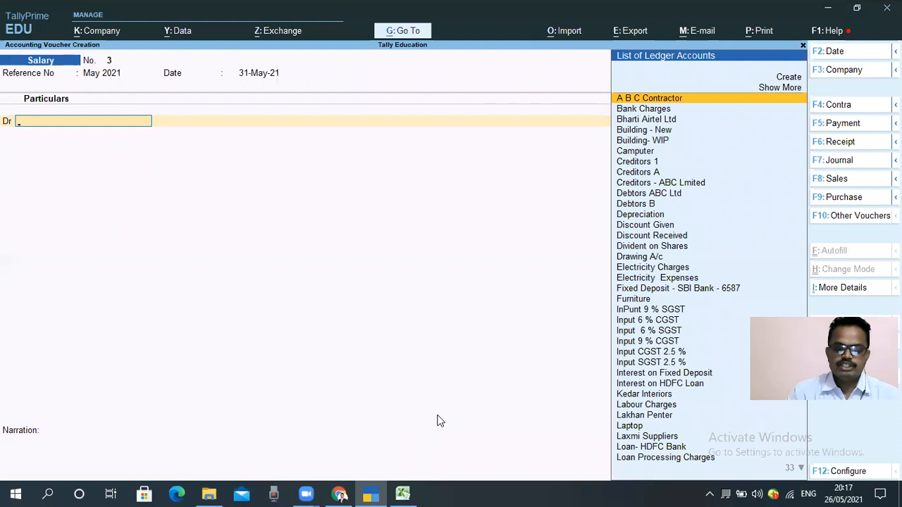
Step: Switch to Excel and examine the Total Gross Salary column and its total in the salary sheet
{"action": "left_click", "coordinate": [406, 494]}
{"action": "left_click", "coordinate": [532, 391]}
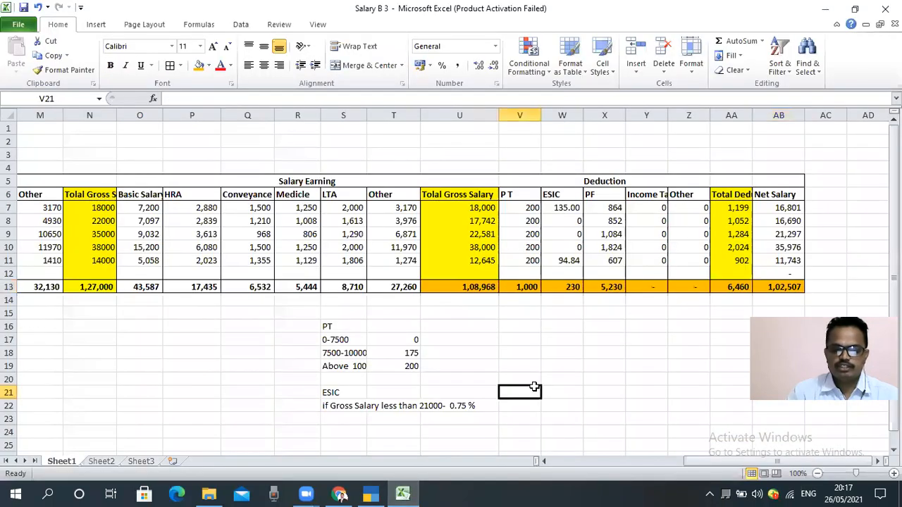
{"action": "left_click", "coordinate": [567, 361]}
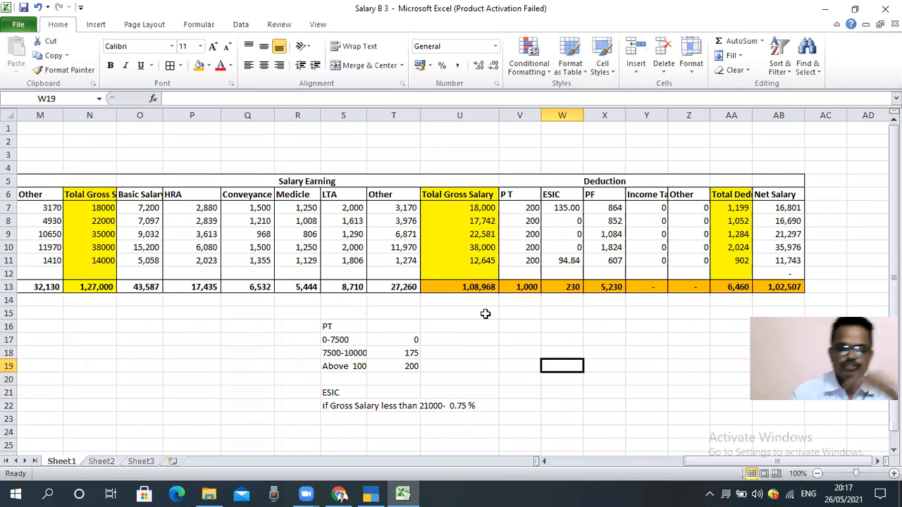
{"action": "left_click", "coordinate": [468, 282]}
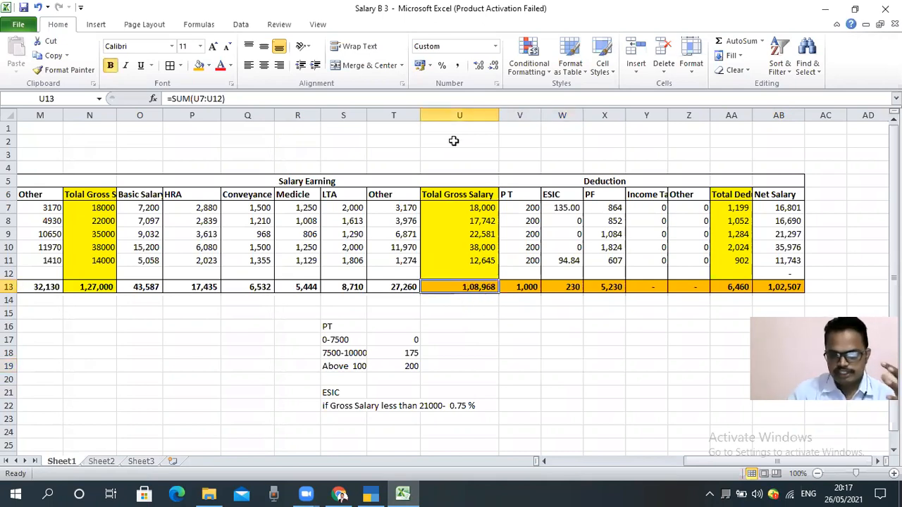
{"action": "left_click", "coordinate": [467, 112]}
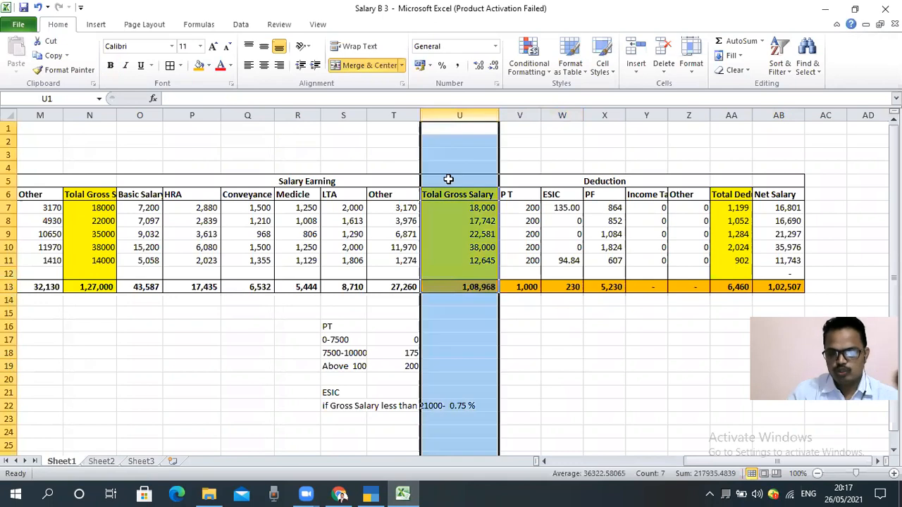
{"action": "left_click", "coordinate": [451, 312]}
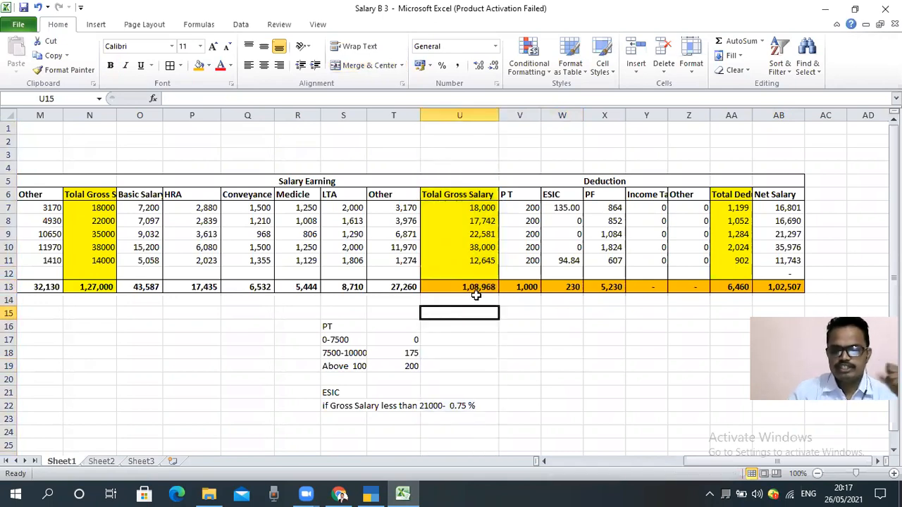
{"action": "left_click", "coordinate": [477, 288]}
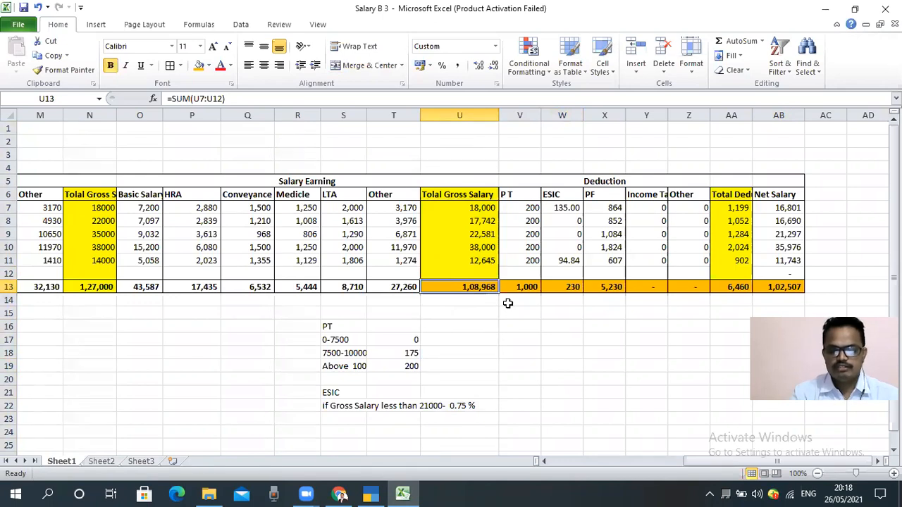
Step: Switch to TallyPrime and choose Salary as the voucher's debit ledger
{"action": "key", "text": "alt+Tab"}
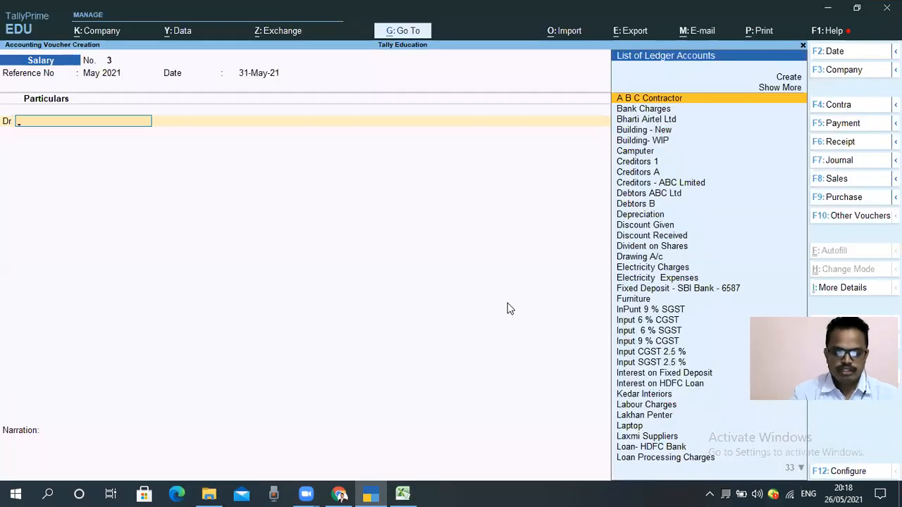
{"action": "type", "text": "Sal"}
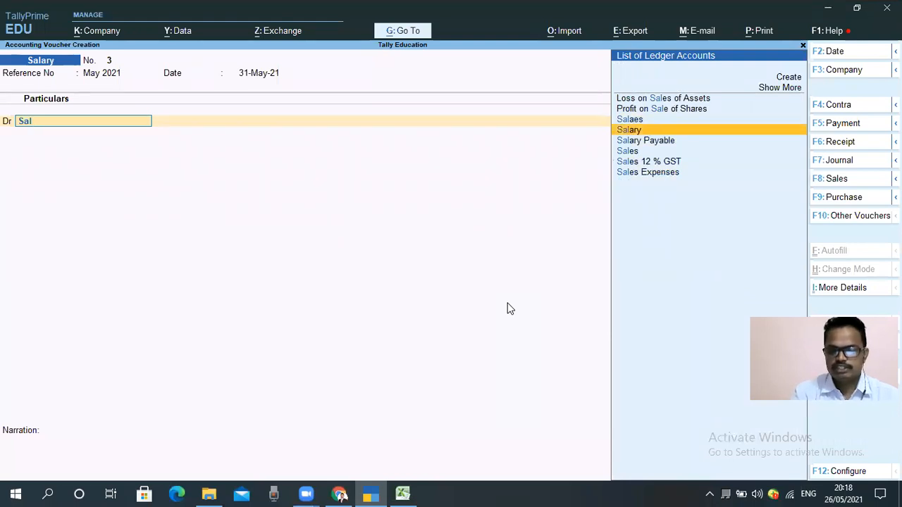
{"action": "key", "text": "Return"}
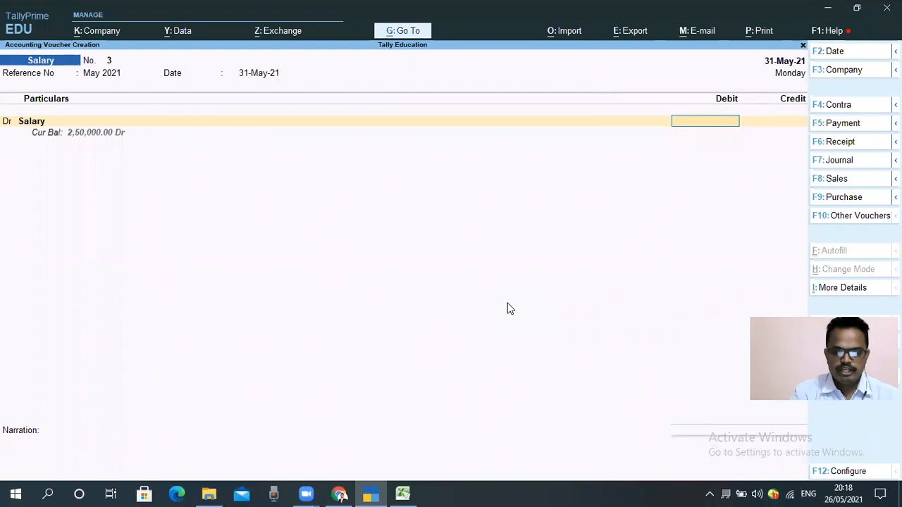
Step: Open the Salary ledger's master from the debit line to inspect its group and settings, then return to the voucher
{"action": "key", "text": "BackSpace"}
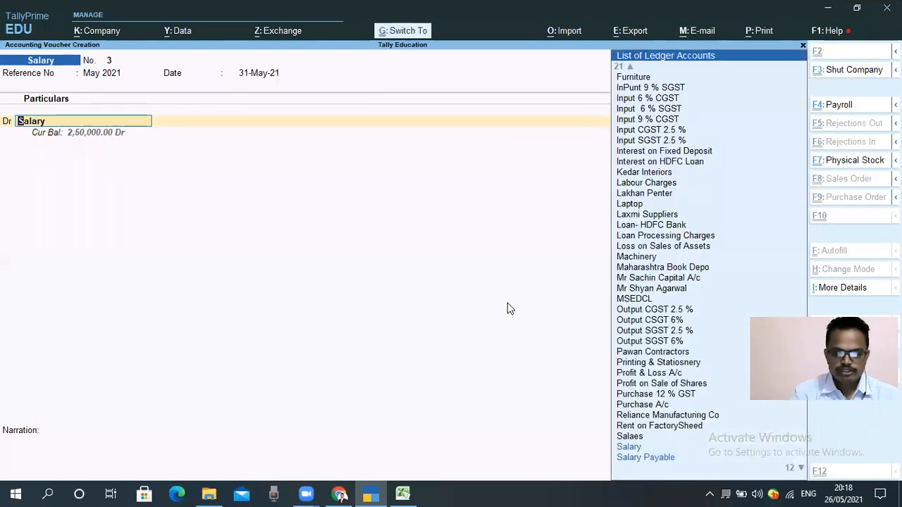
{"action": "key", "text": "ctrl+Return"}
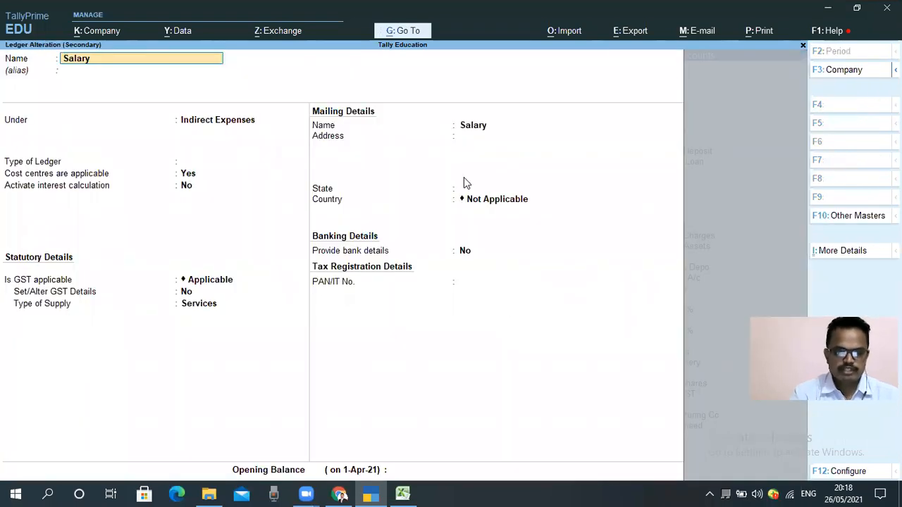
{"action": "key", "text": "Escape"}
{"action": "key", "text": "Escape"}
{"action": "key", "text": "y"}
{"action": "key", "text": "Return"}
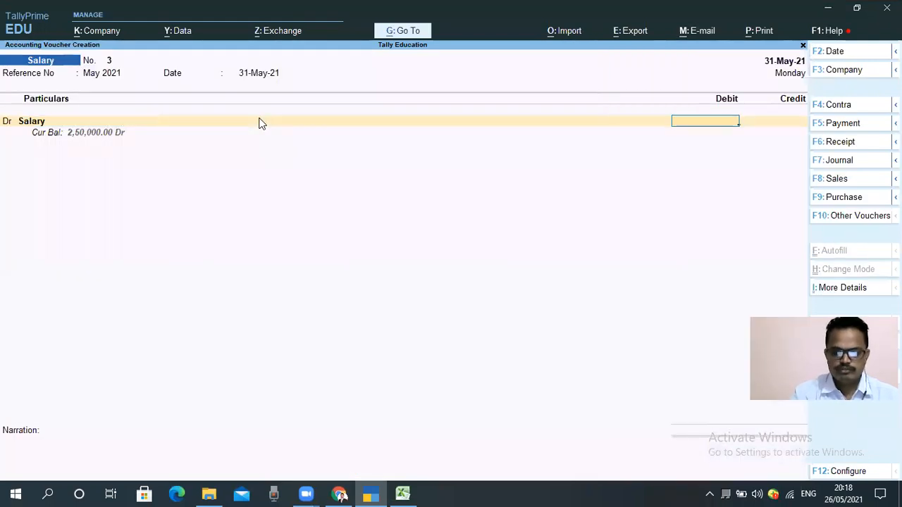
Step: Try to debit Salary with 1,08,968 allocated to the Pune Factory cost centre, then abandon the voucher
{"action": "key", "text": "alt+Tab"}
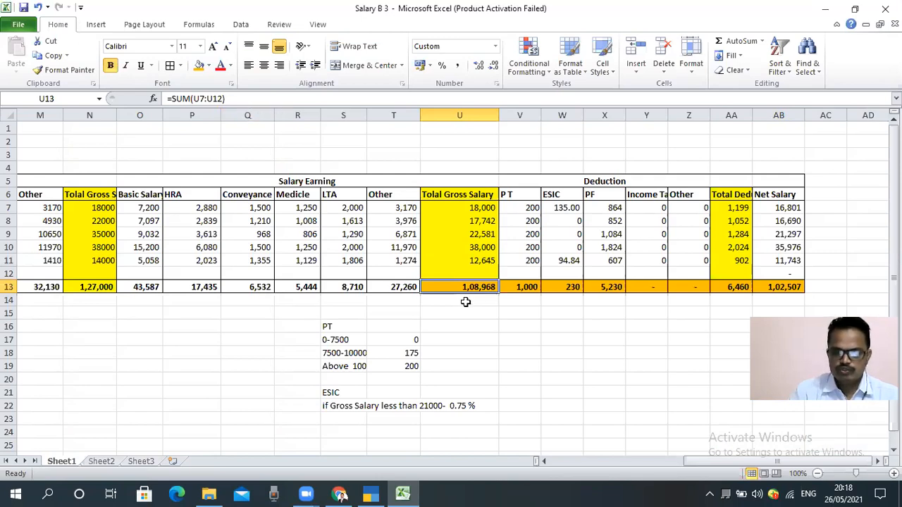
{"action": "key", "text": "alt+Tab"}
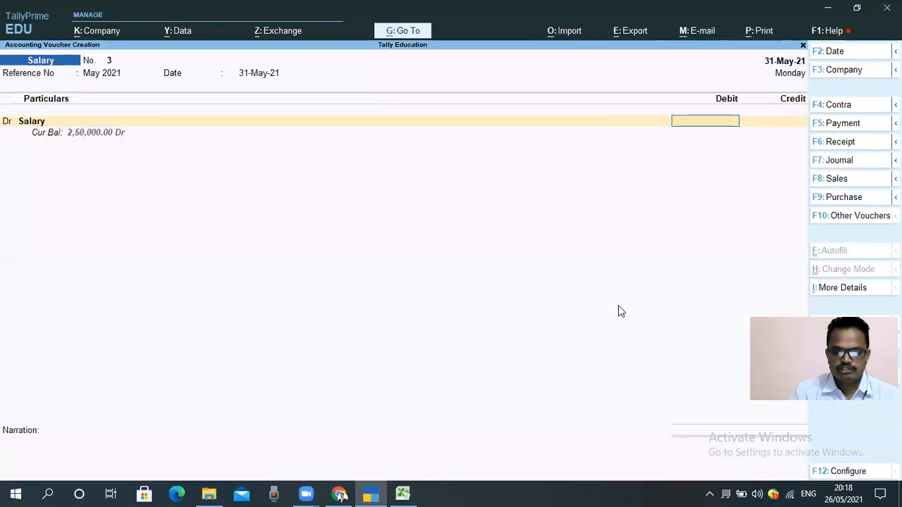
{"action": "type", "text": "10"}
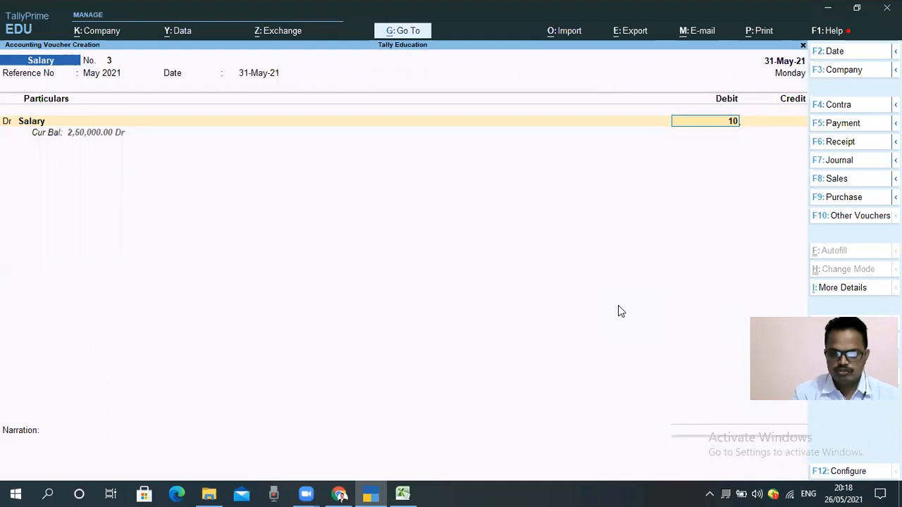
{"action": "type", "text": "8968"}
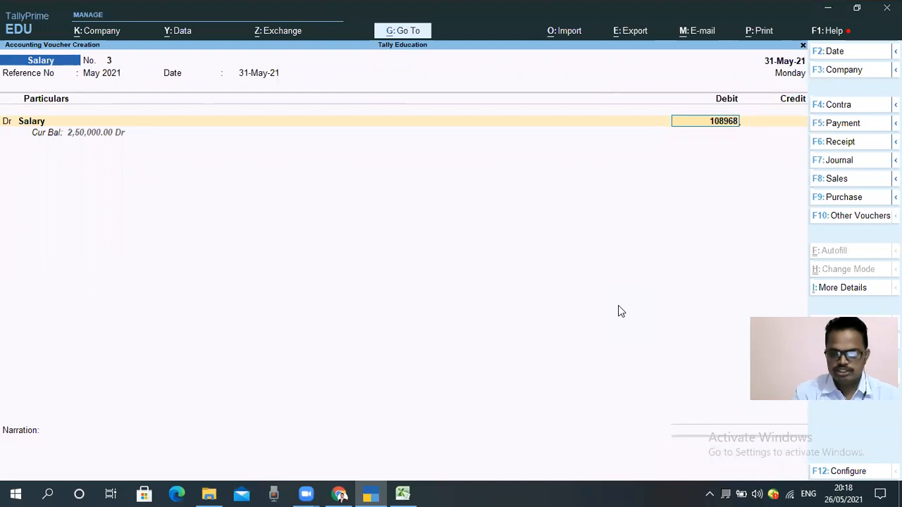
{"action": "key", "text": "Return"}
{"action": "key", "text": "Return"}
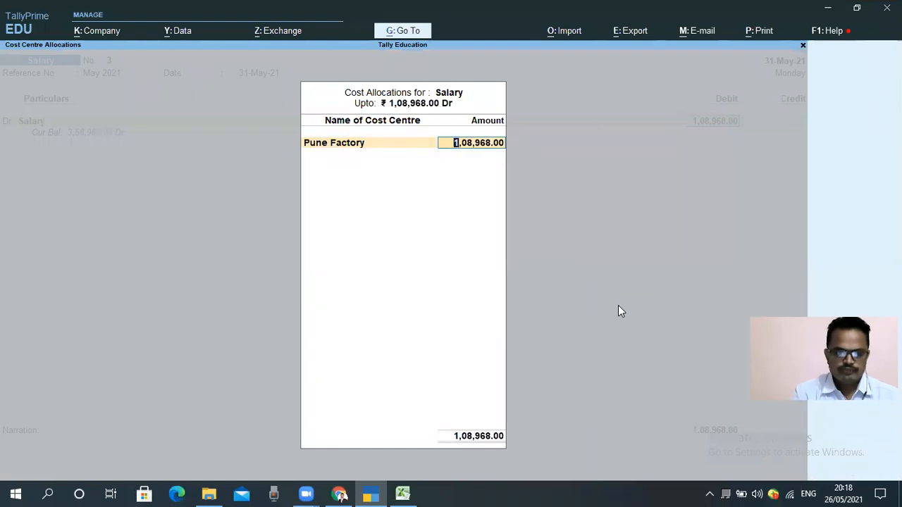
{"action": "key", "text": "Return"}
{"action": "key", "text": "Return"}
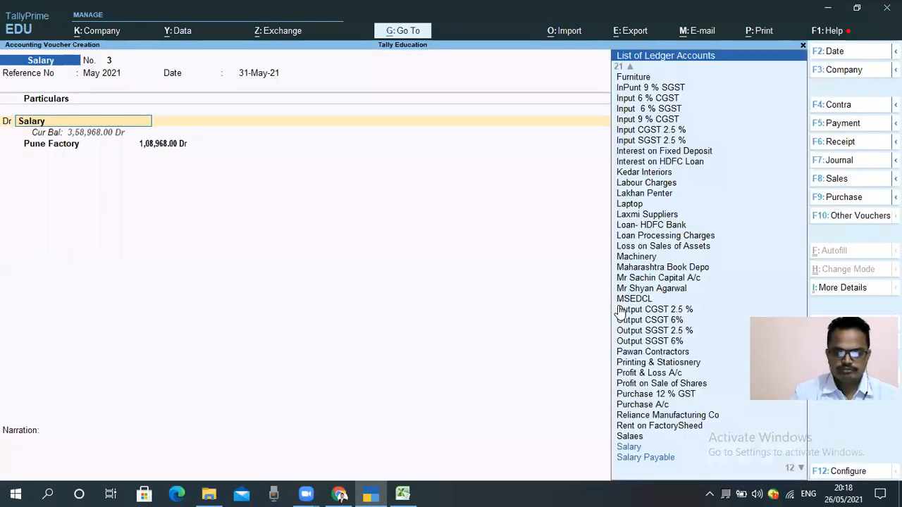
{"action": "key", "text": "Escape"}
{"action": "key", "text": "Escape"}
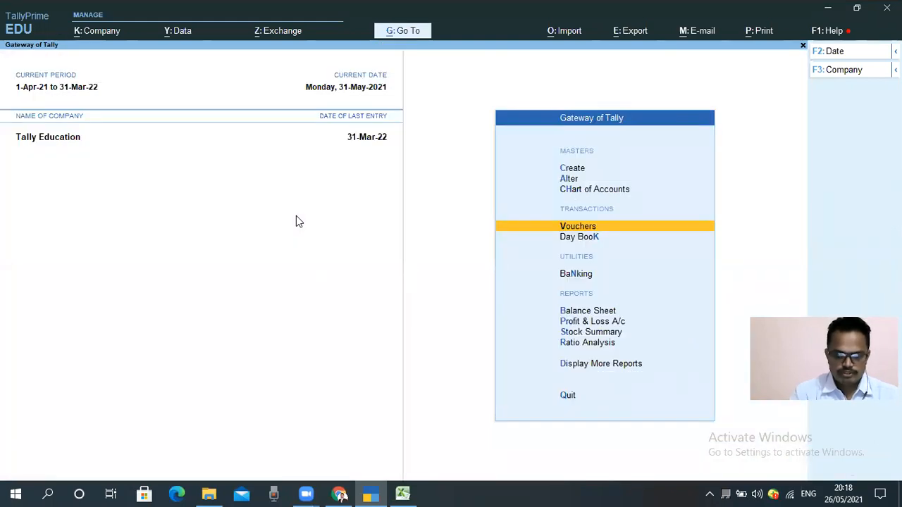
Step: Start a new Salary voucher with reference number May 2021 and accept 31-May-21 as the reference date
{"action": "key", "text": "Return"}
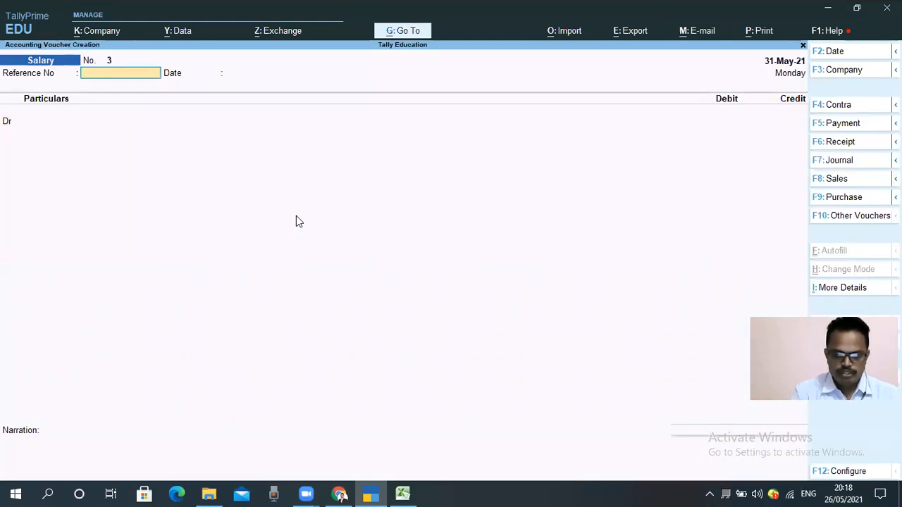
{"action": "type", "text": "May 2021"}
{"action": "key", "text": "Return"}
{"action": "key", "text": "Return"}
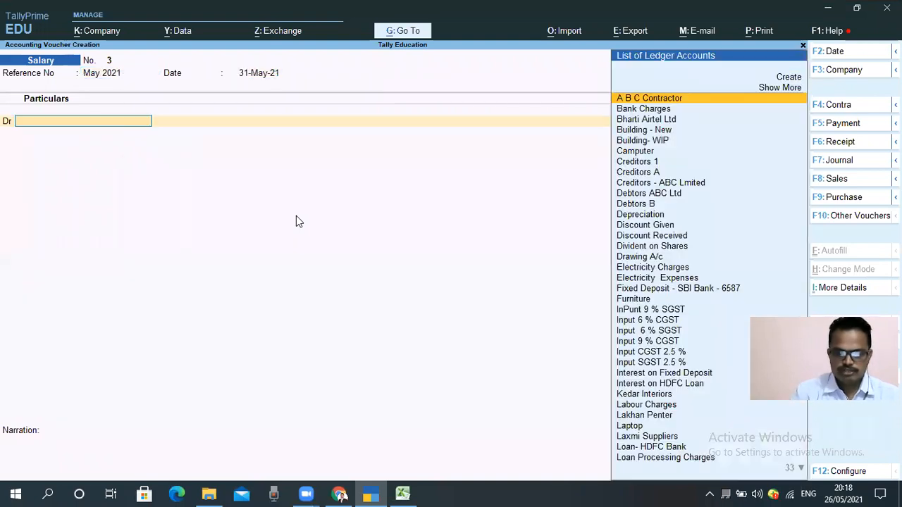
{"action": "type", "text": "Sal"}
{"action": "key", "text": "Down"}
{"action": "key", "text": "Up"}
{"action": "key", "text": "Return"}
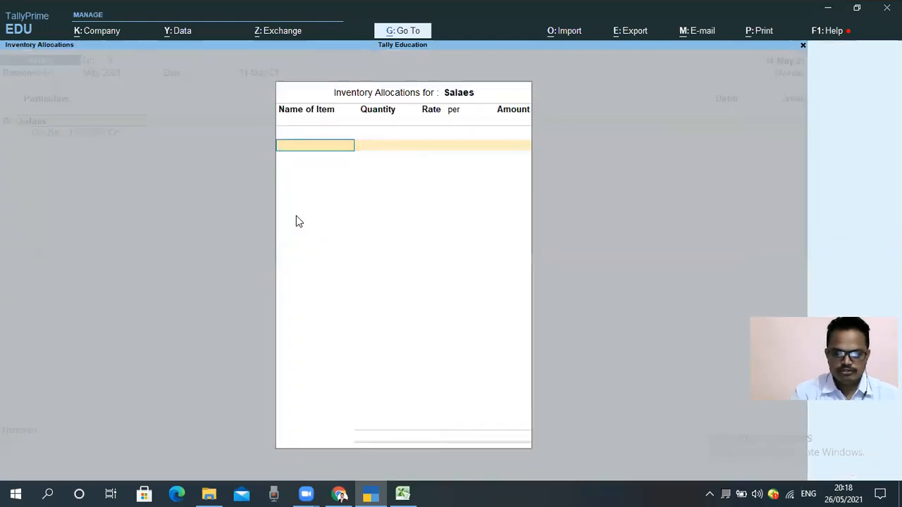
{"action": "key", "text": "Escape"}
Step: Debit the Salary ledger with 1,08,968 and allocate the full amount to the Pune Factory cost centre
{"action": "type", "text": "Sala"}
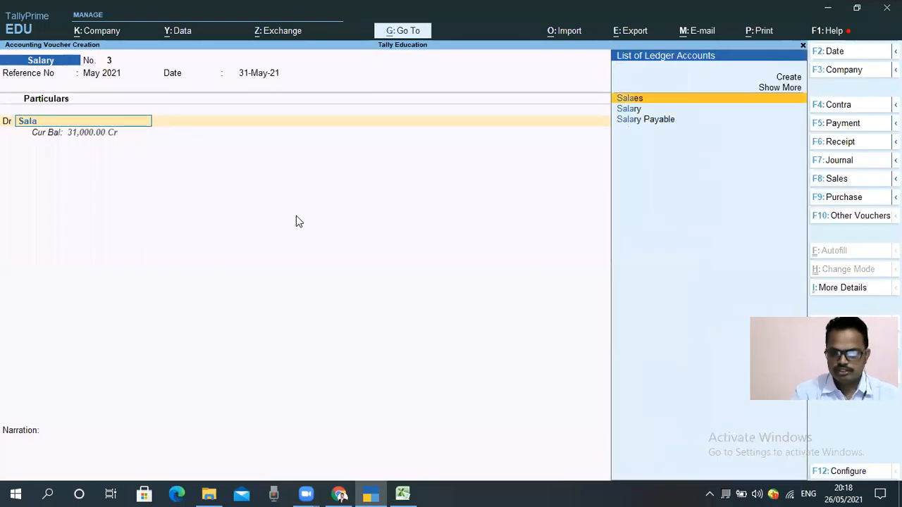
{"action": "key", "text": "Down"}
{"action": "key", "text": "Return"}
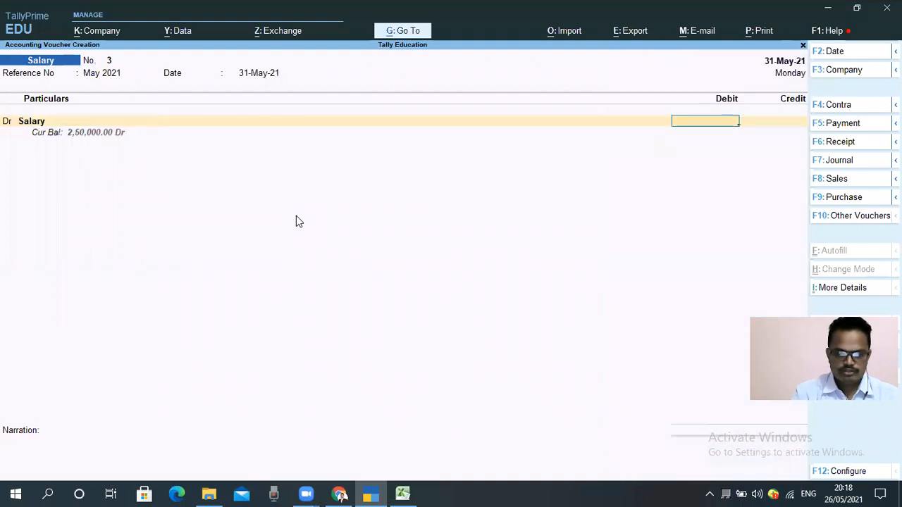
{"action": "type", "text": "1,08,968"}
{"action": "key", "text": "Return"}
{"action": "key", "text": "Return"}
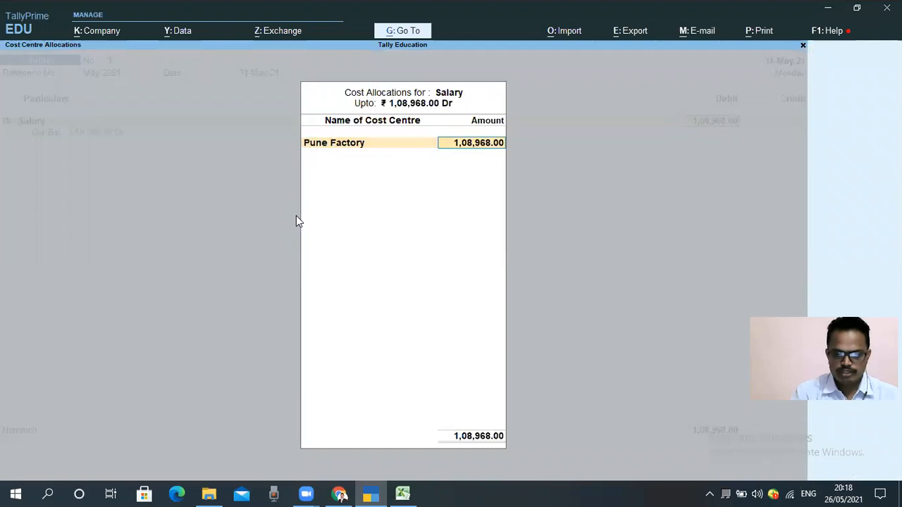
{"action": "key", "text": "Return"}
{"action": "key", "text": "Return"}
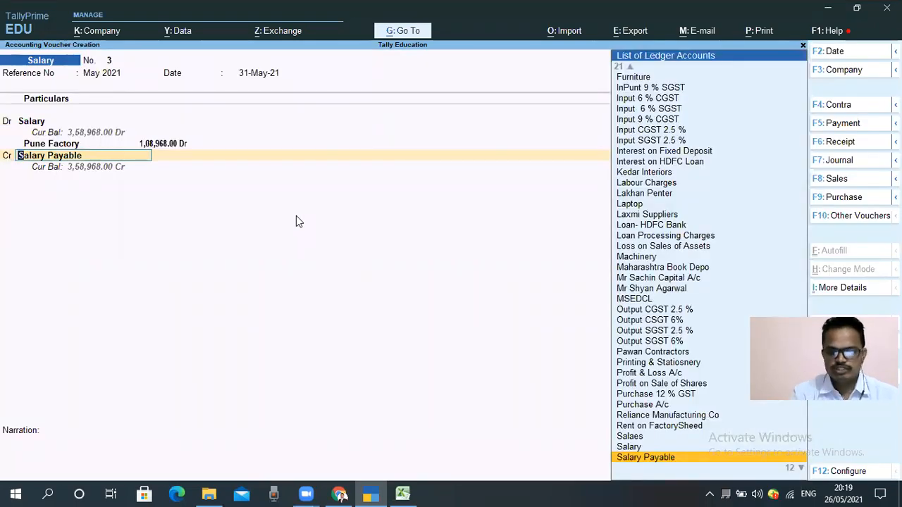
Step: Check the PT deduction total in the Excel salary sheet and search TallyPrime's credit ledgers for a profession tax account
{"action": "key", "text": "alt+Tab"}
{"action": "left_click", "coordinate": [537, 284]}
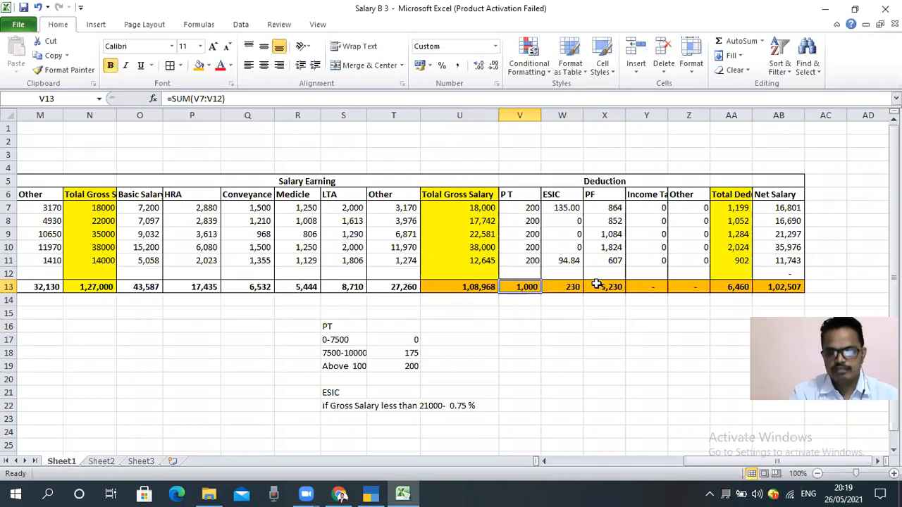
{"action": "key", "text": "alt+Tab"}
{"action": "type", "text": "Pro"}
{"action": "key", "text": "alt"}
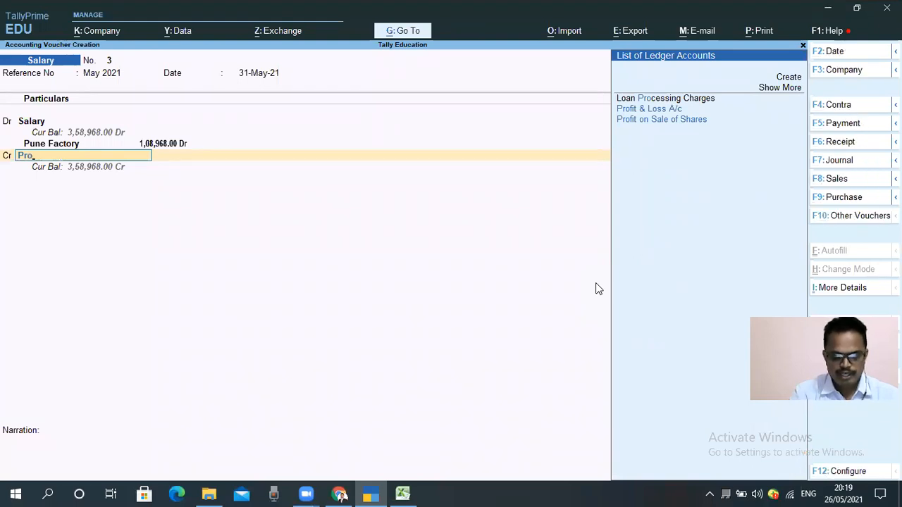
Step: Create a ledger named Profession Tax Payable under Duties & Taxes with Others as the type of duty, for the voucher's credit line
{"action": "key", "text": "alt+c"}
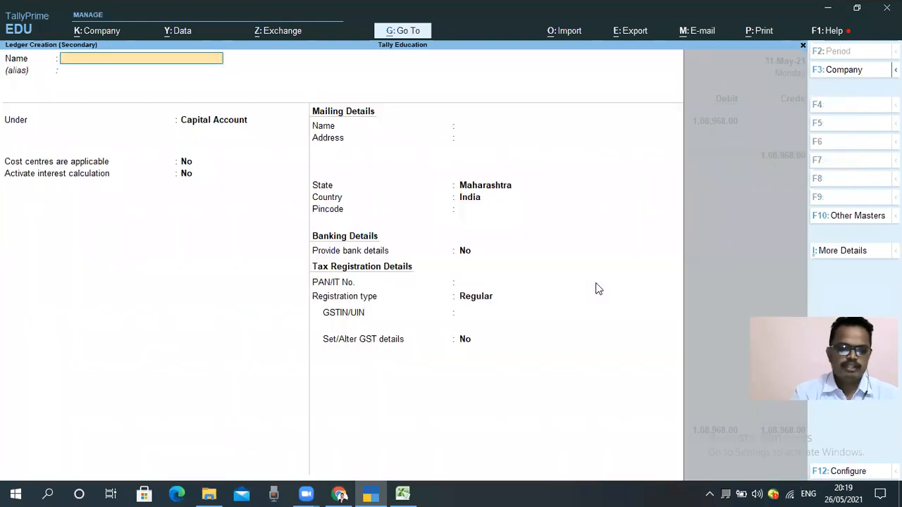
{"action": "type", "text": "Profe"}
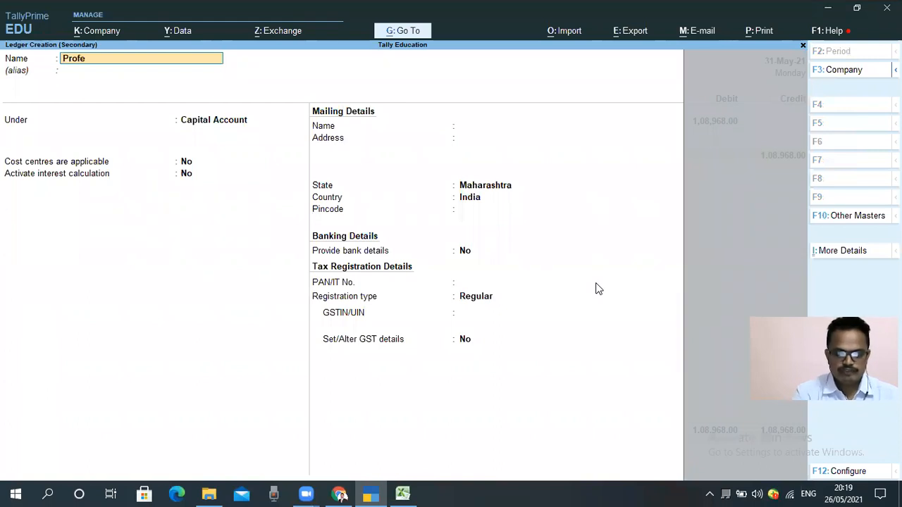
{"action": "type", "text": "ssion Tax"}
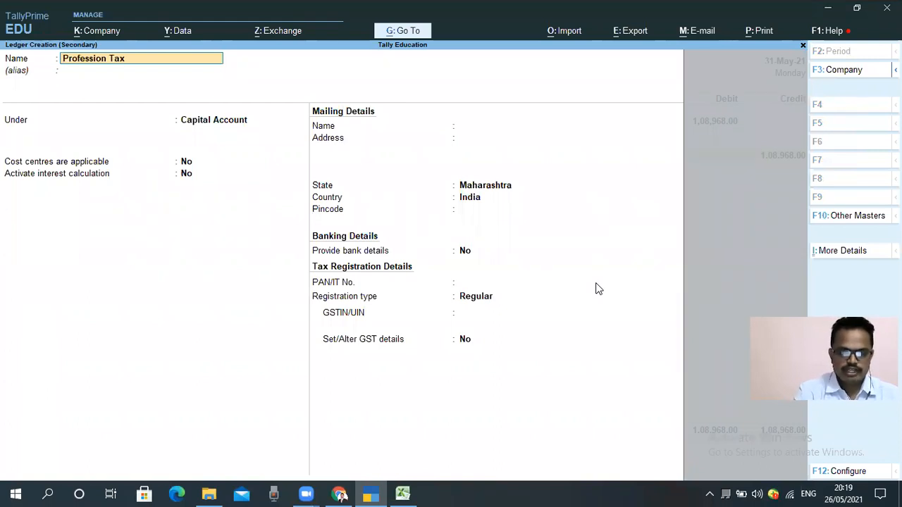
{"action": "type", "text": " Payable"}
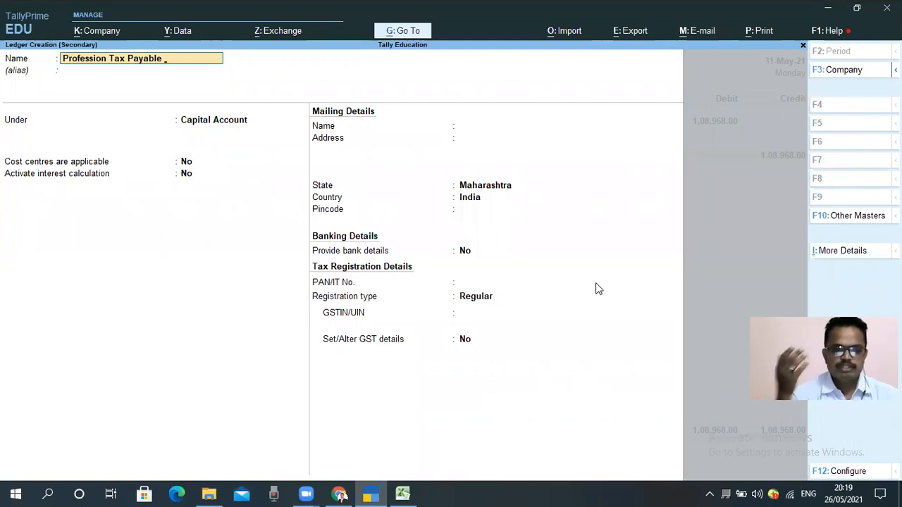
{"action": "key", "text": "Return"}
{"action": "key", "text": "Return"}
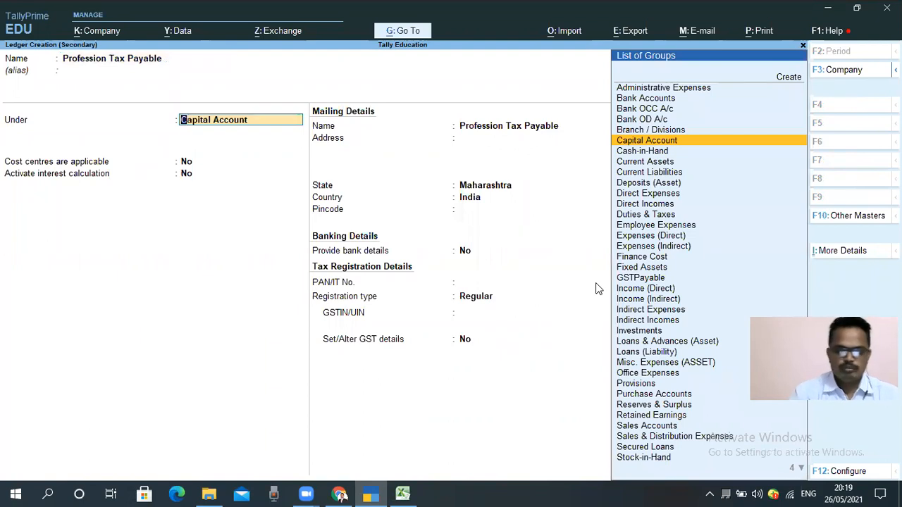
{"action": "type", "text": "Tax"}
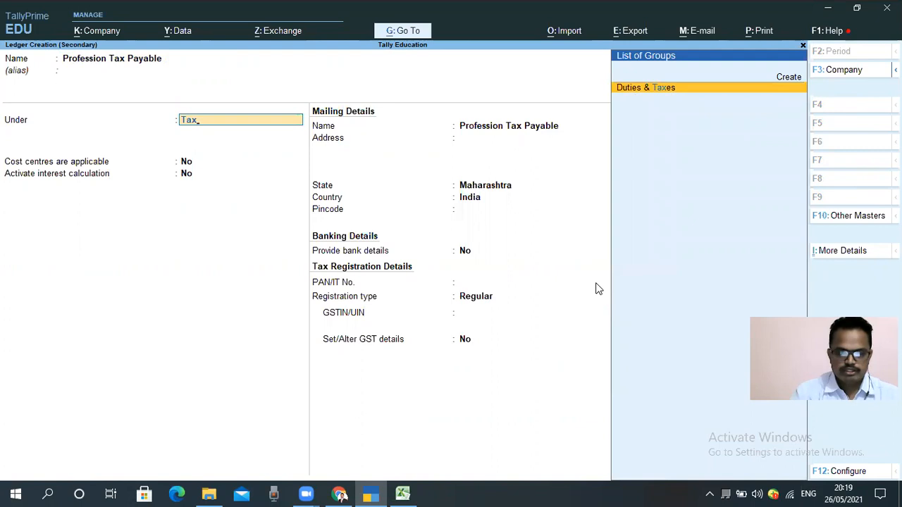
{"action": "key", "text": "Return"}
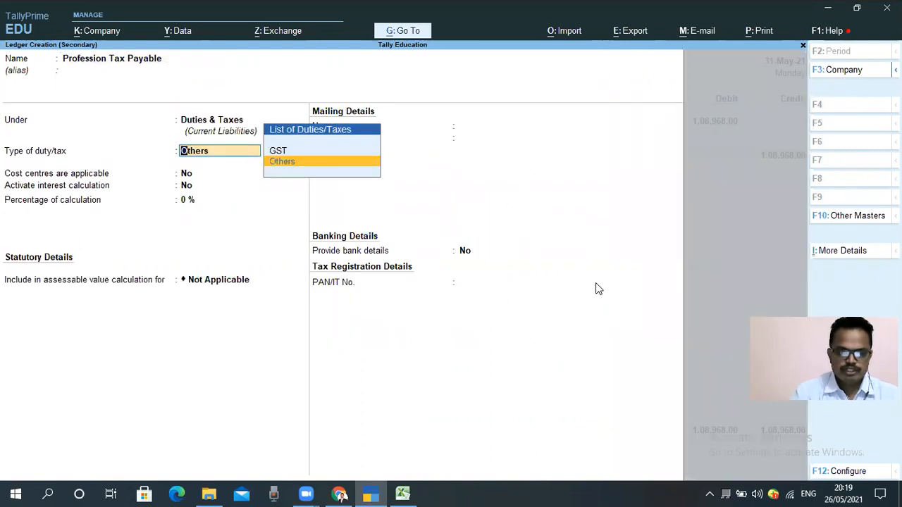
{"action": "key", "text": "Return"}
{"action": "key", "text": "Return"}
{"action": "key", "text": "Return"}
{"action": "key", "text": "ctrl+a"}
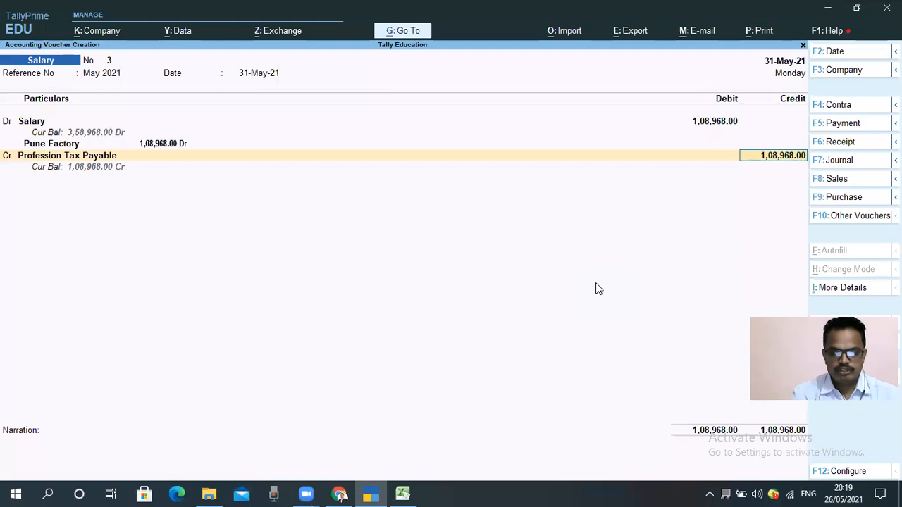
Step: Check the PT total in the Excel salary sheet and credit Profession Tax Payable with 1,000 in the TallyPrime voucher
{"action": "key", "text": "alt+Tab"}
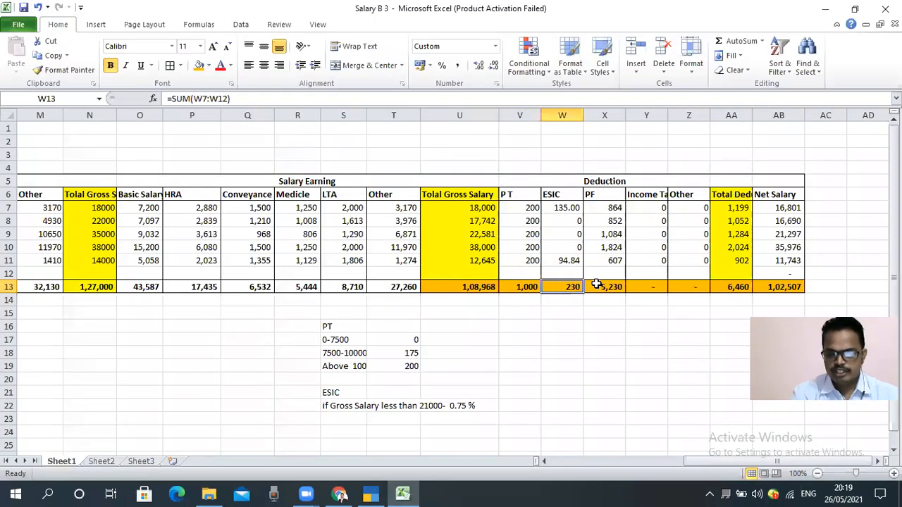
{"action": "key", "text": "alt+Tab"}
{"action": "key", "text": "alt+Tab"}
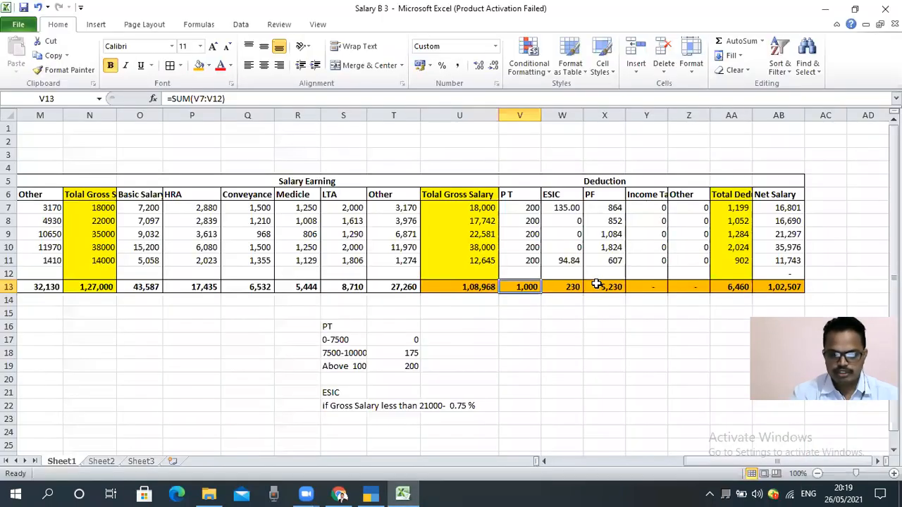
{"action": "key", "text": "alt+Tab"}
{"action": "type", "text": "1000"}
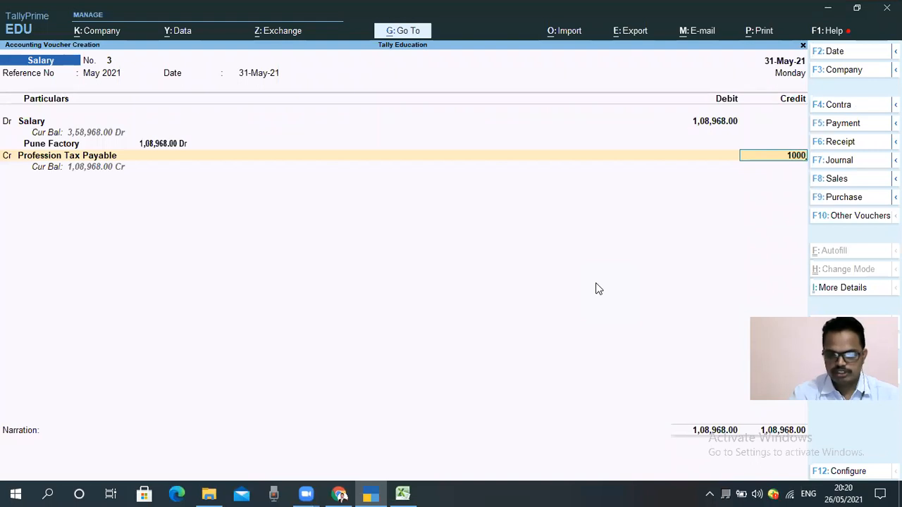
{"action": "key", "text": "Return"}
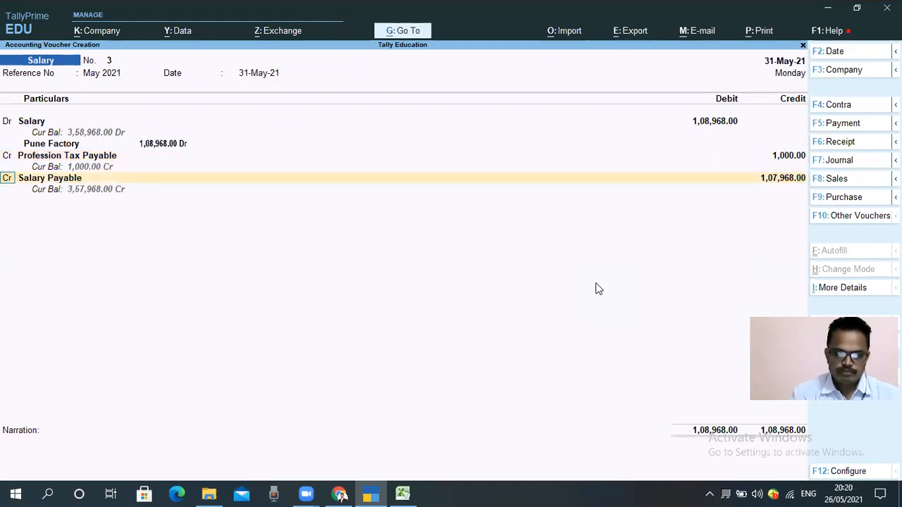
Step: Create a ledger named ESIC Payable under Duties & Taxes with type Others for the next credit line
{"action": "key", "text": "Return"}
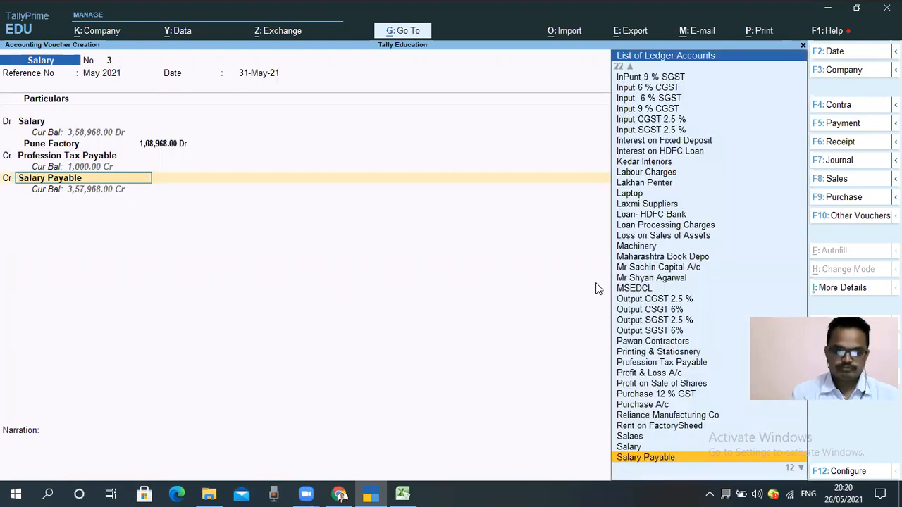
{"action": "type", "text": "ES"}
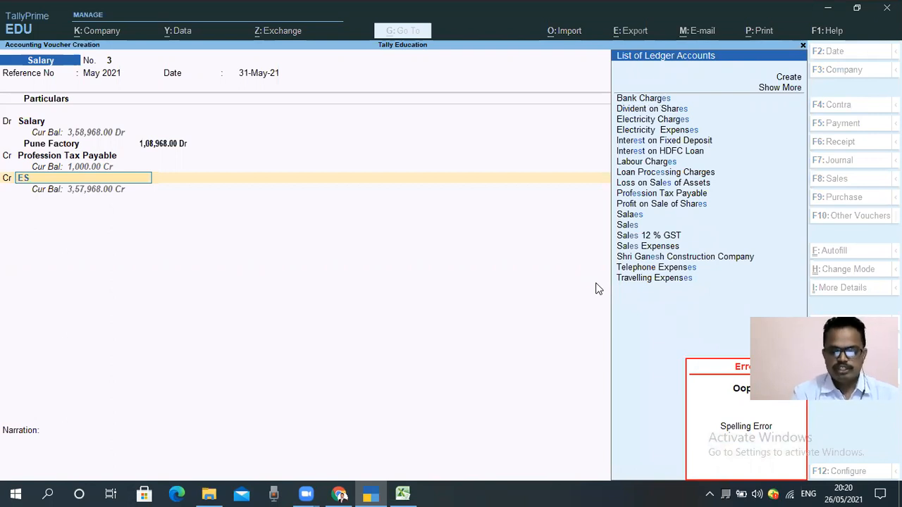
{"action": "key", "text": "alt+c"}
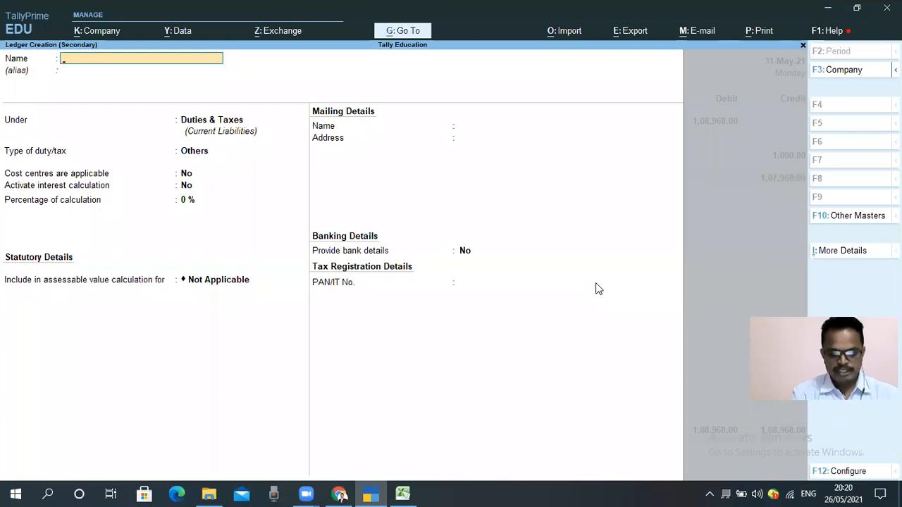
{"action": "type", "text": "ESIC"}
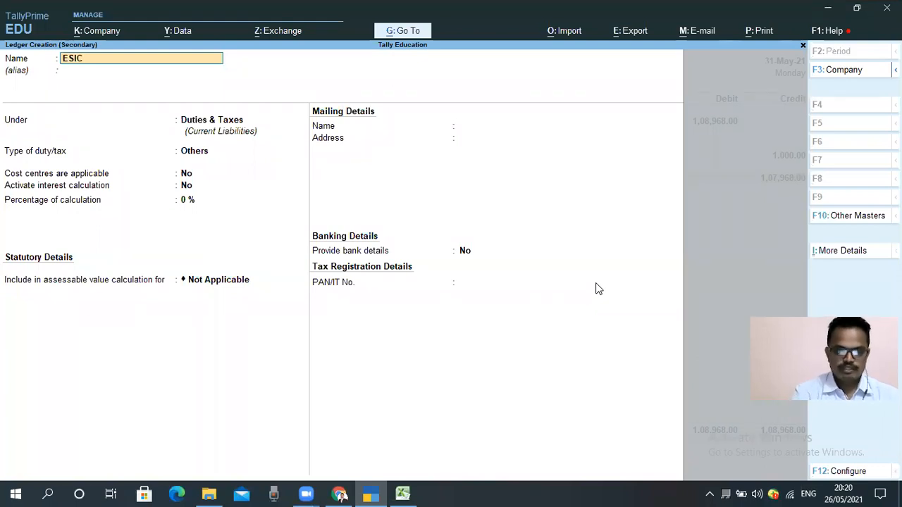
{"action": "type", "text": " Payable"}
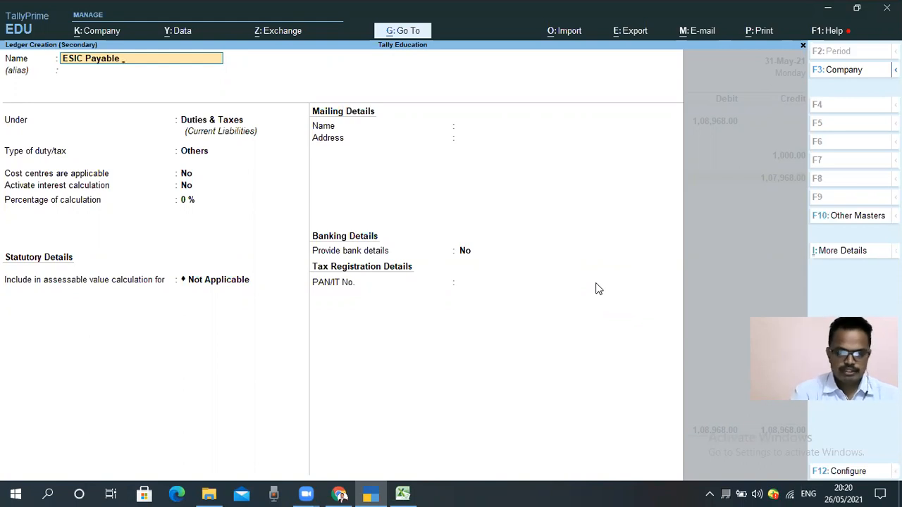
{"action": "key", "text": "Return"}
{"action": "key", "text": "Return"}
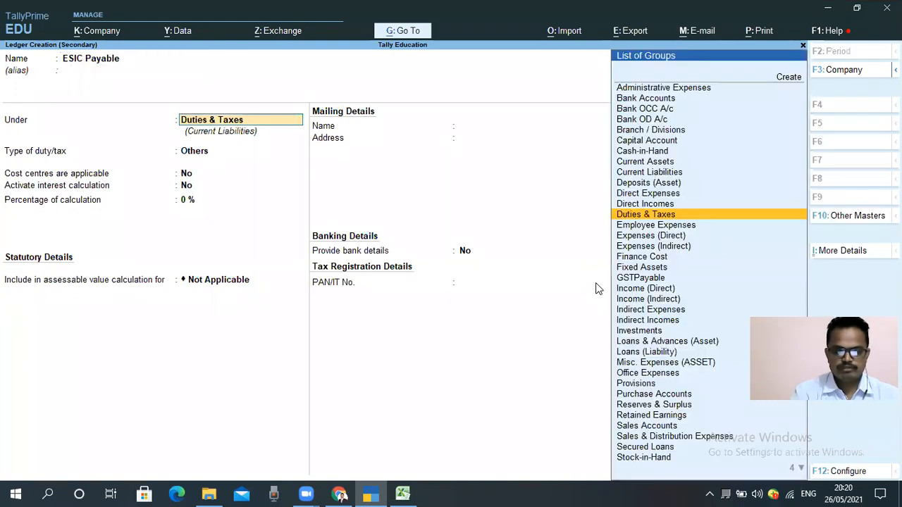
{"action": "key", "text": "Return"}
{"action": "key", "text": "Return"}
{"action": "key", "text": "Return"}
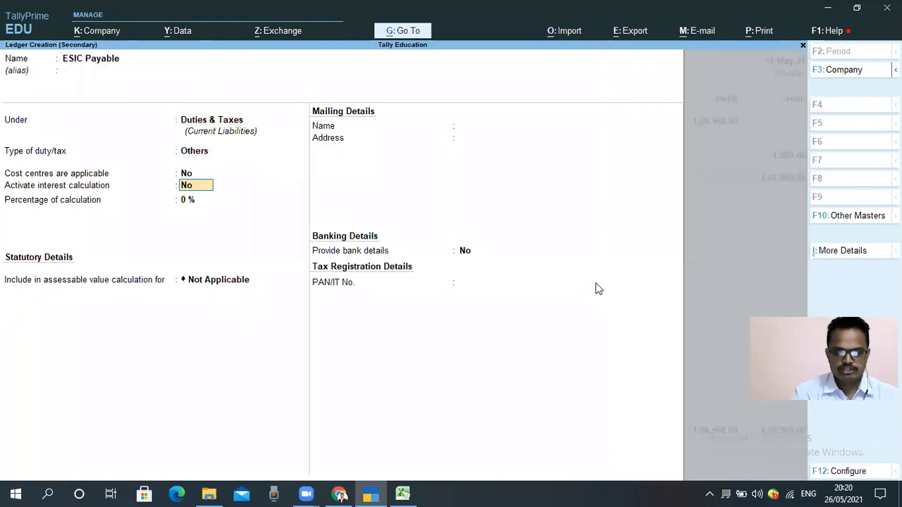
{"action": "key", "text": "Return"}
{"action": "key", "text": "Return"}
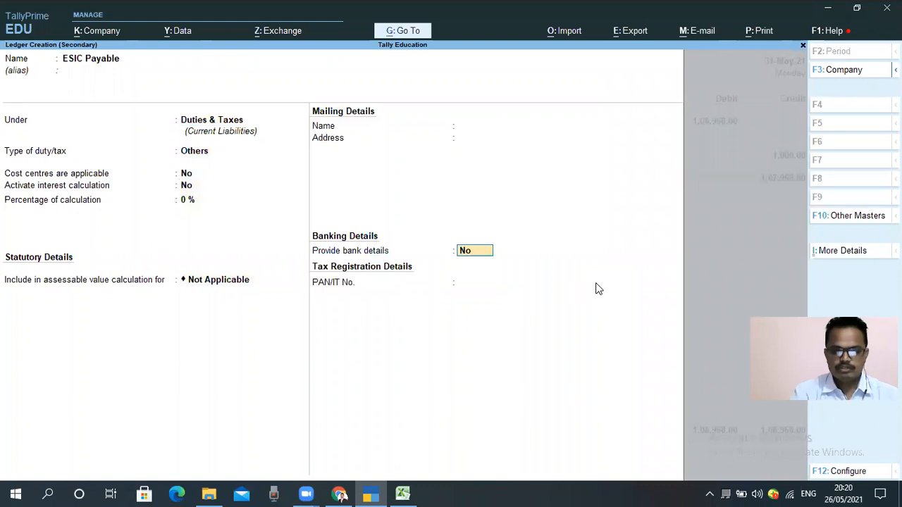
{"action": "key", "text": "Return"}
Step: Check the ESIC total in the Excel salary sheet and credit ESIC Payable with 230 in the TallyPrime voucher
{"action": "key", "text": "Return"}
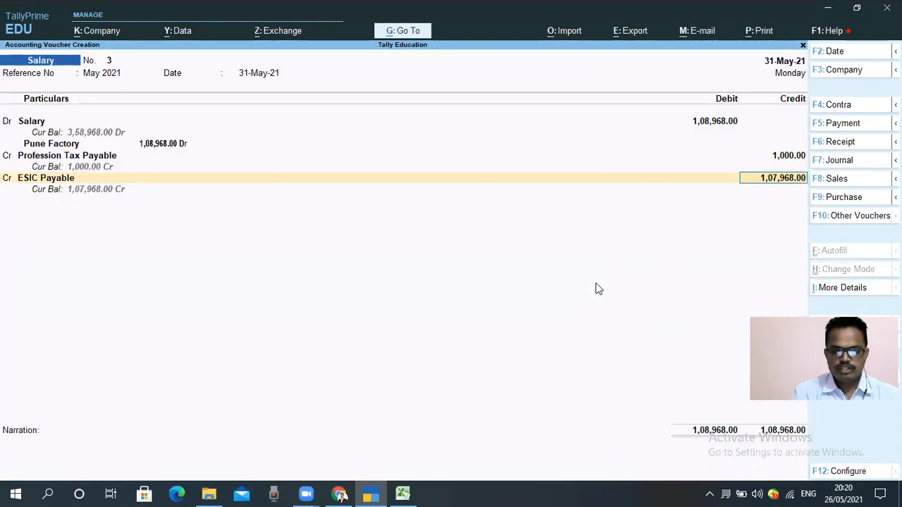
{"action": "key", "text": "alt+Tab"}
{"action": "key", "text": "Right"}
{"action": "key", "text": "alt+Tab"}
{"action": "type", "text": "230"}
{"action": "key", "text": "Return"}
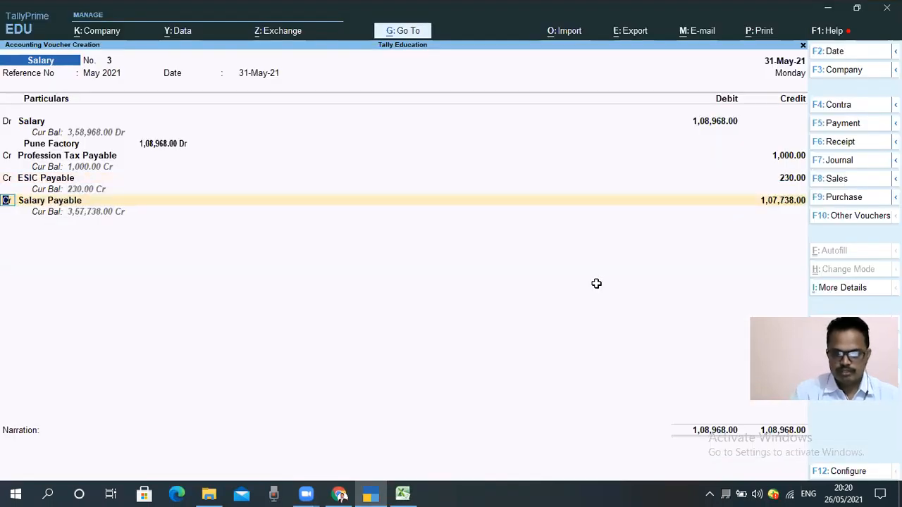
Step: Look up the PF deduction total in the Excel salary sheet and return to the TallyPrime voucher
{"action": "key", "text": "alt+Tab"}
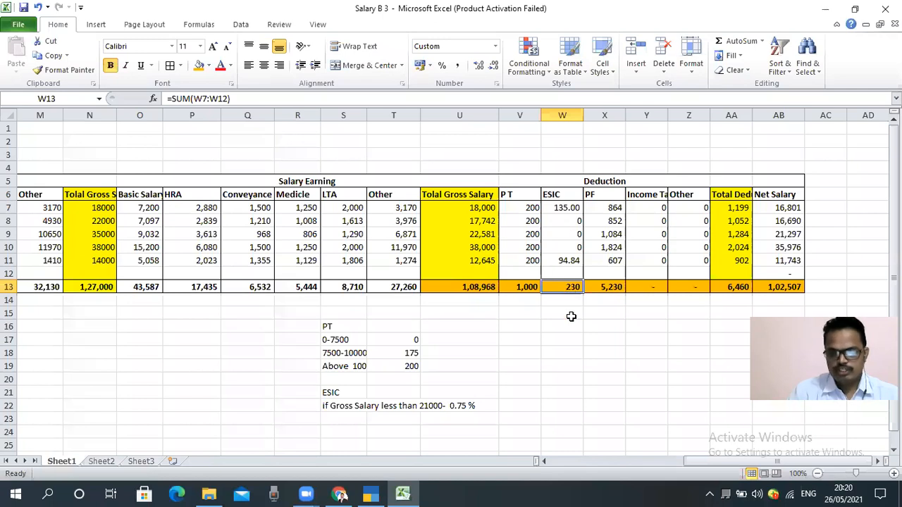
{"action": "key", "text": "Right"}
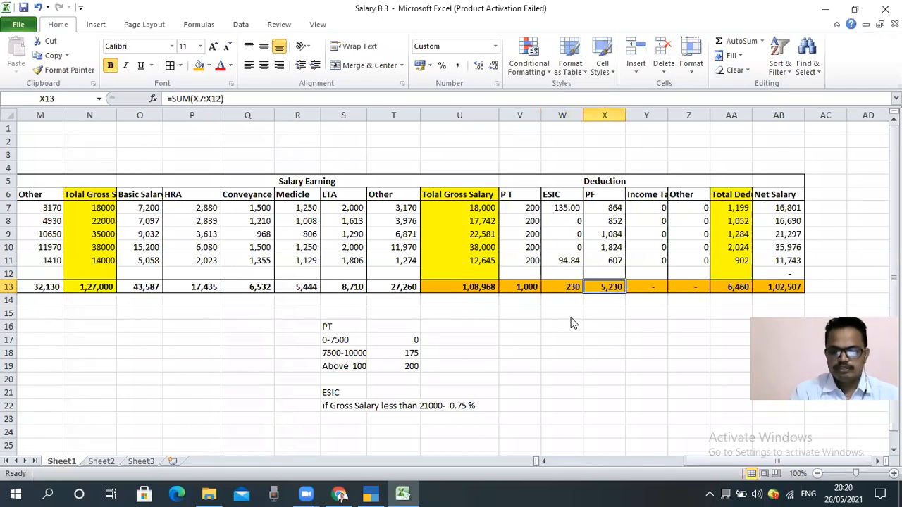
{"action": "key", "text": "alt+Tab"}
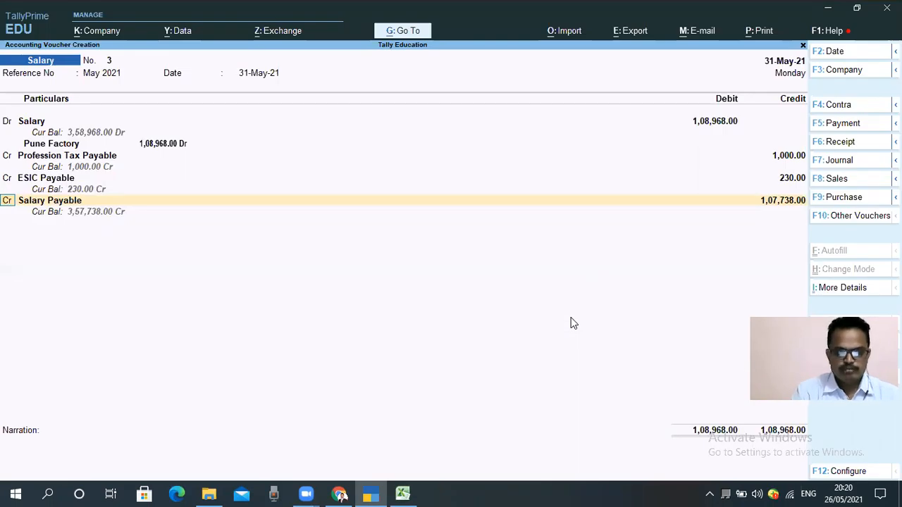
Step: Create a ledger named Provident Fund Payable under Duties & Taxes with type Others for the third credit line
{"action": "key", "text": "Return"}
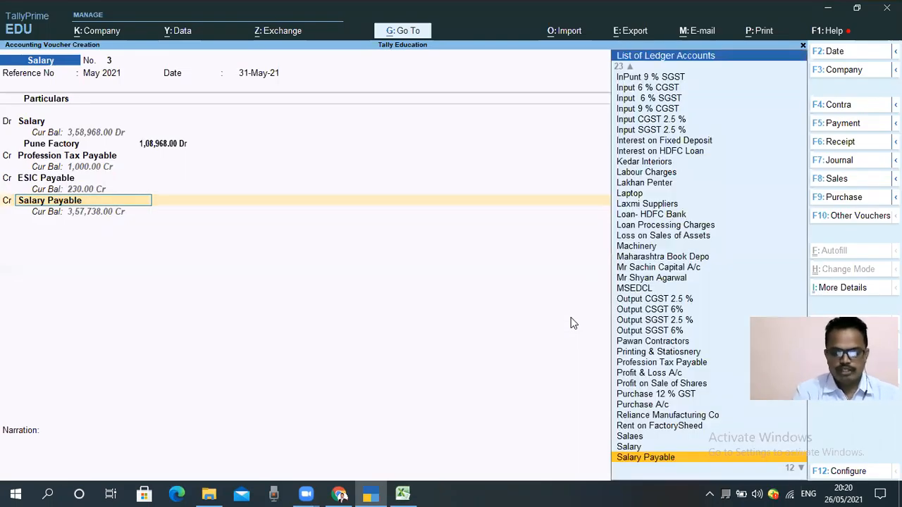
{"action": "type", "text": "Pro"}
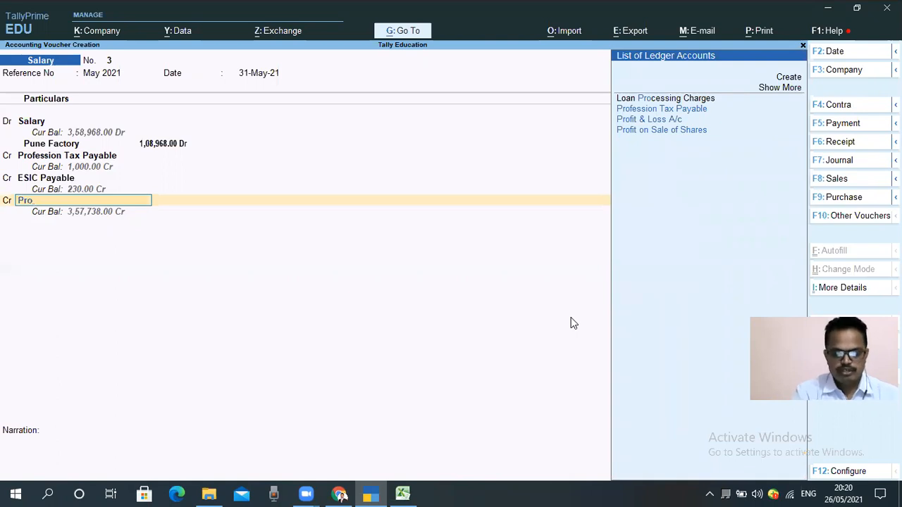
{"action": "key", "text": "alt"}
{"action": "key", "text": "alt+c"}
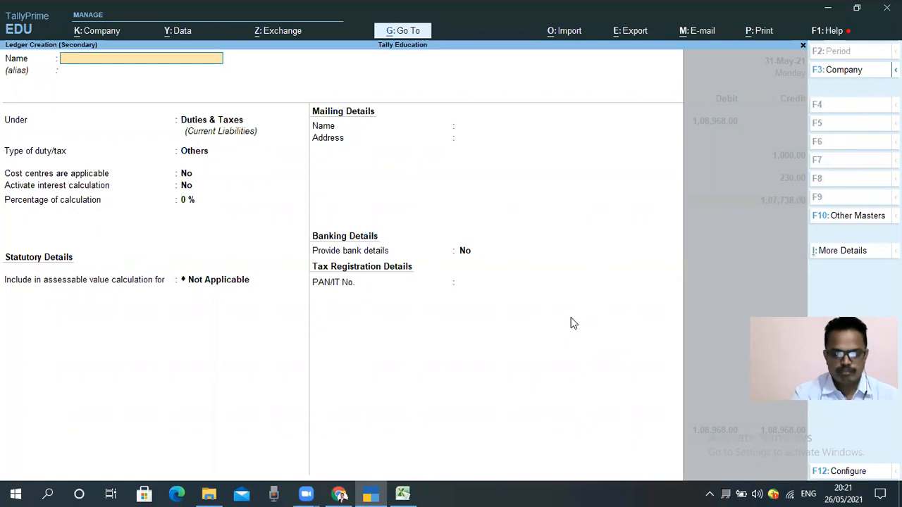
{"action": "type", "text": "Pro"}
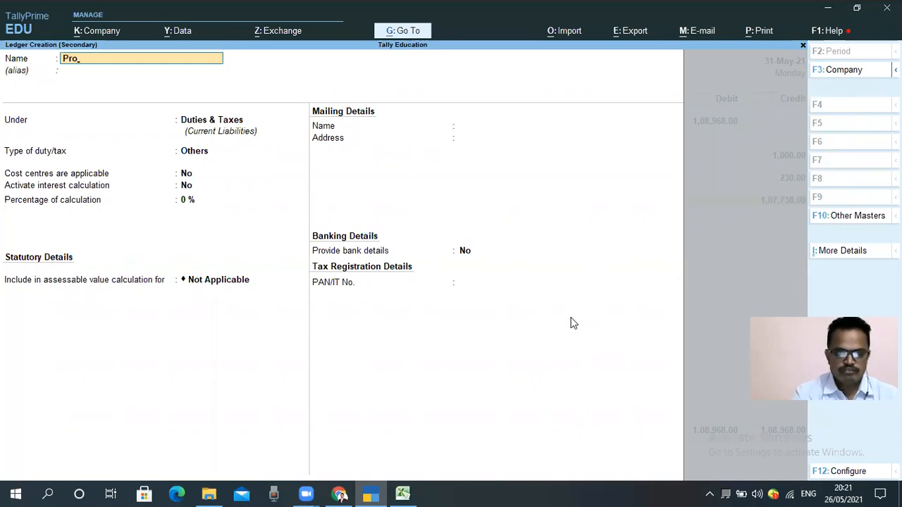
{"action": "type", "text": "vident"}
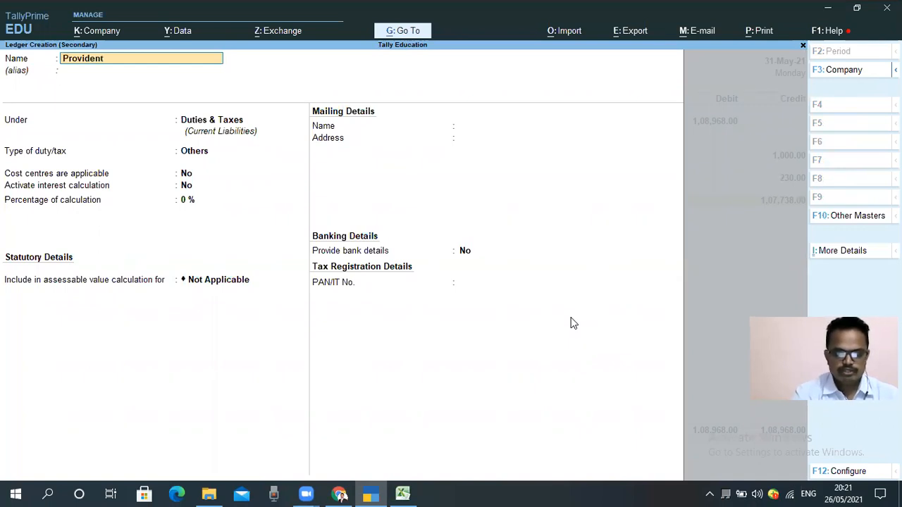
{"action": "type", "text": " Fund  Payable"}
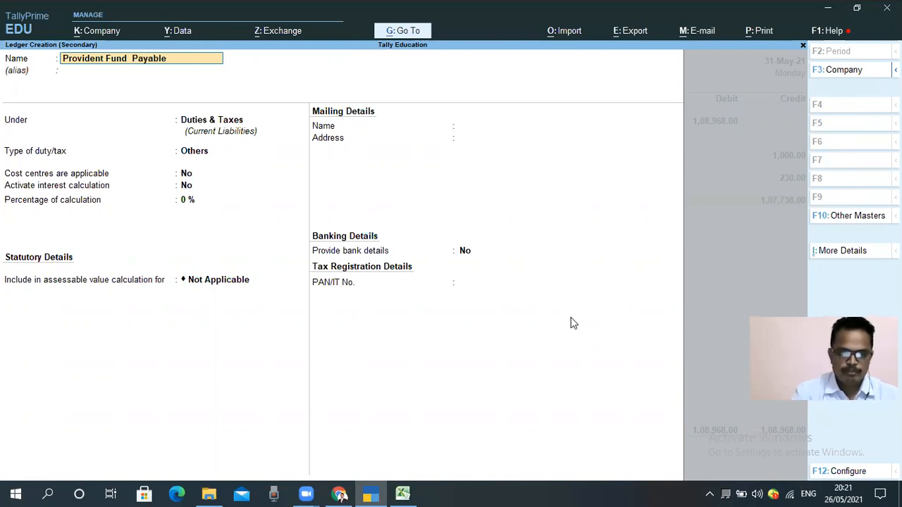
{"action": "key", "text": "Return"}
{"action": "key", "text": "Return"}
{"action": "key", "text": "ctrl"}
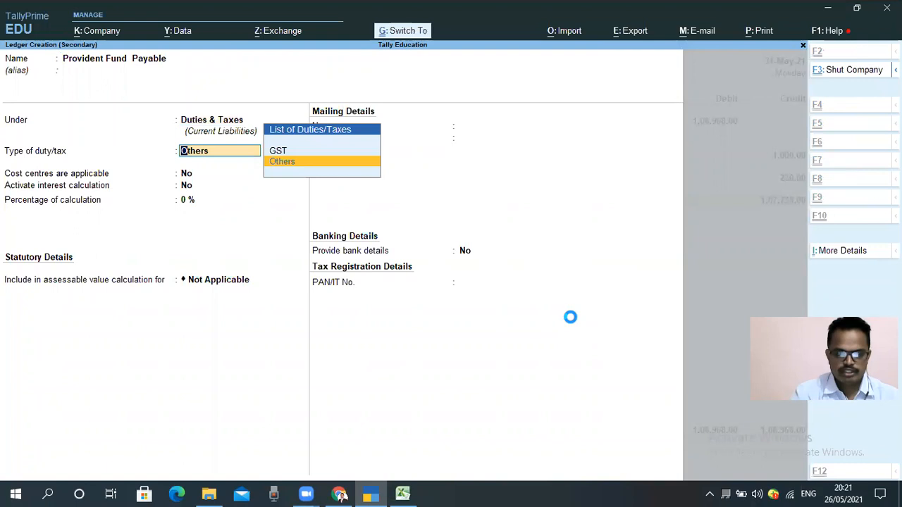
{"action": "key", "text": "Return"}
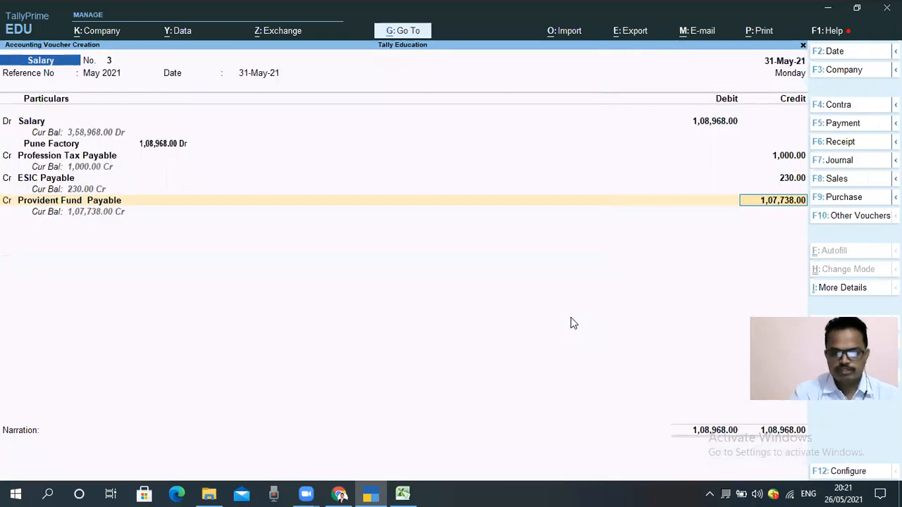
Step: Check the PF total in the Excel salary sheet and credit Provident Fund Payable with 5230 in the TallyPrime voucher
{"action": "key", "text": "alt+Tab"}
{"action": "key", "text": "alt+Tab"}
{"action": "type", "text": "5230"}
{"action": "key", "text": "alt+Tab"}
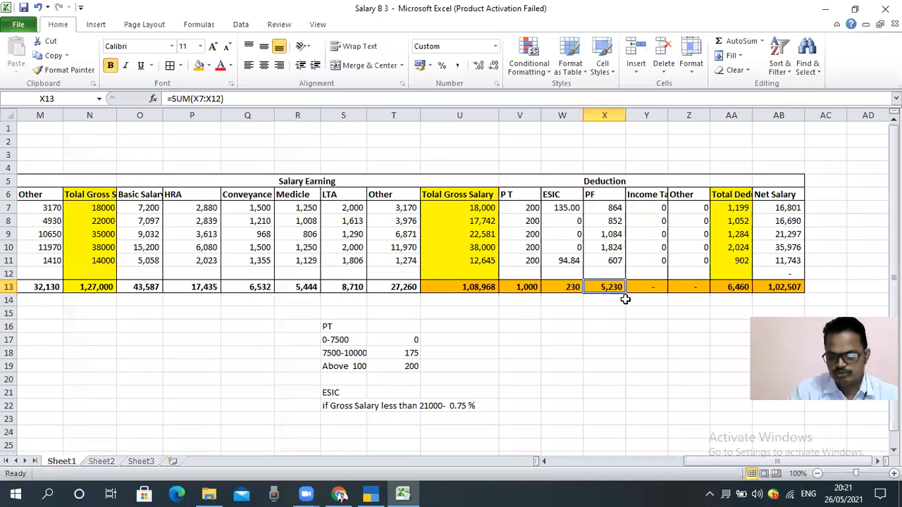
{"action": "key", "text": "alt+Tab"}
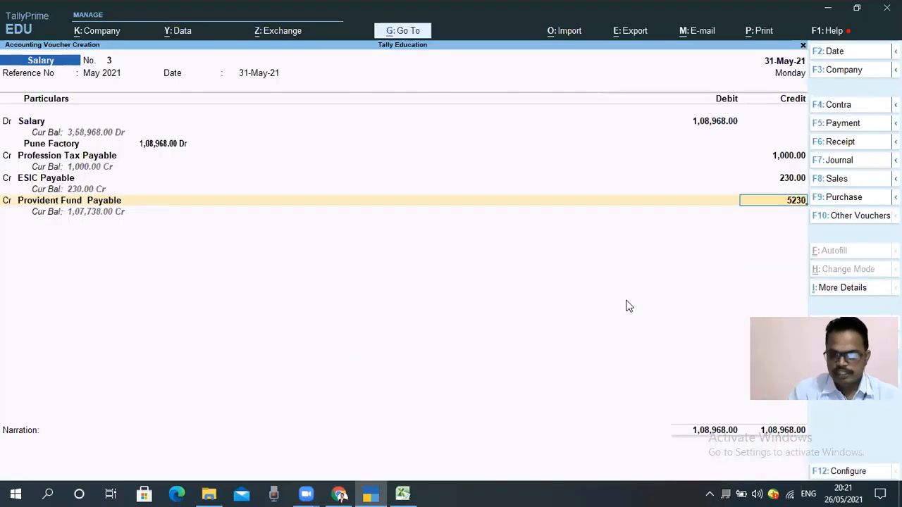
{"action": "key", "text": "Return"}
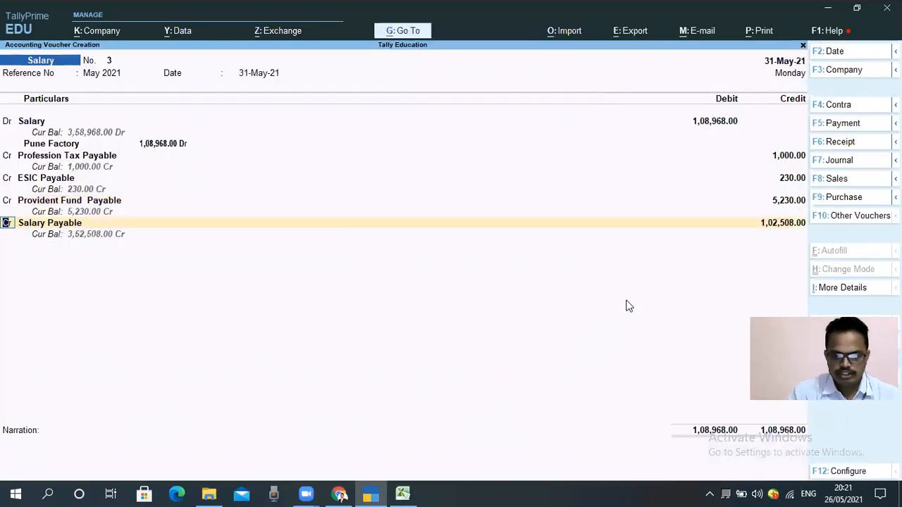
Step: Choose Salary Payable for the last credit line and compare its amount with the Net Salary total in the Excel sheet
{"action": "key", "text": "Return"}
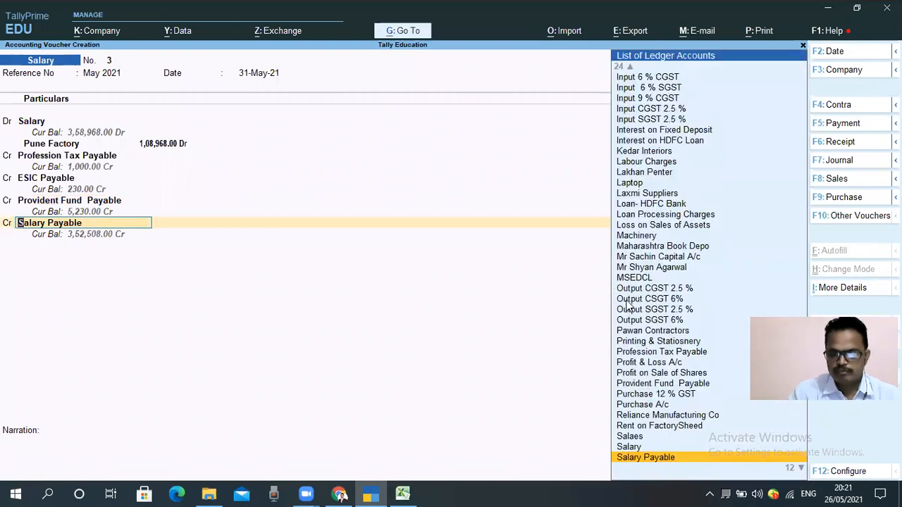
{"action": "key", "text": "Return"}
{"action": "key", "text": "alt+Tab"}
{"action": "left_click", "coordinate": [774, 289]}
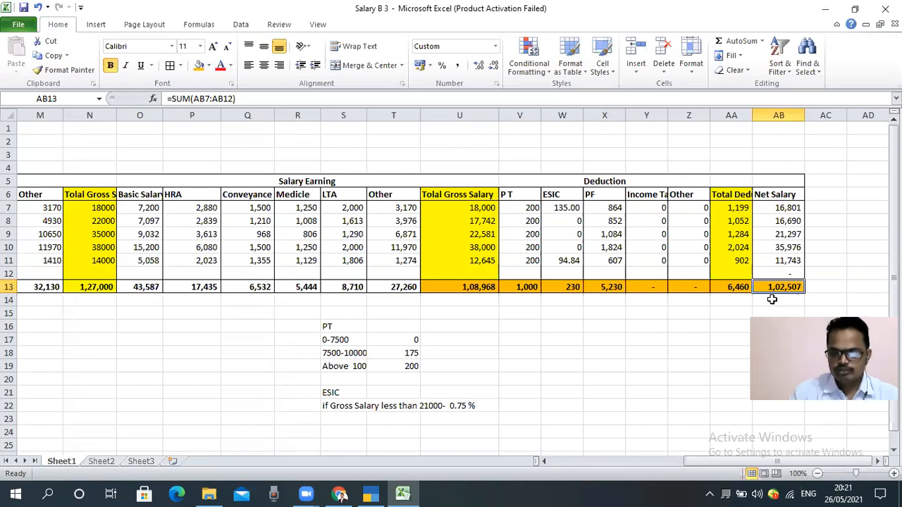
{"action": "key", "text": "alt+Tab"}
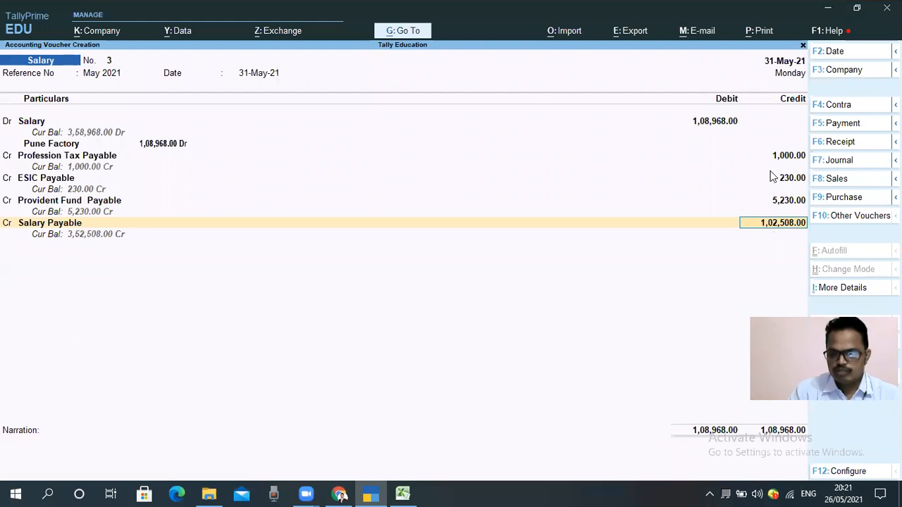
Step: Add 1 to the Net Salary total formula in cell AB13 of the Excel salary sheet
{"action": "key", "text": "alt+Tab"}
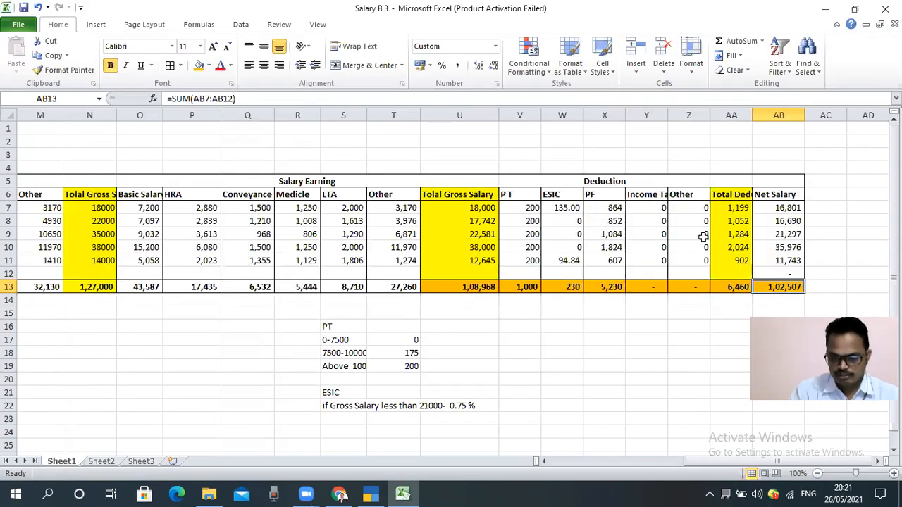
{"action": "key", "text": "F2"}
{"action": "type", "text": "+"}
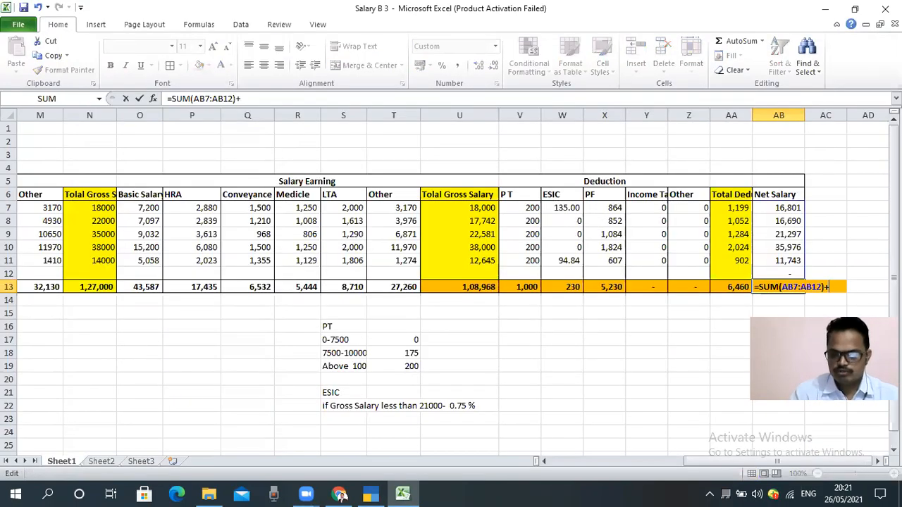
{"action": "key", "text": "Return"}
{"action": "key", "text": "Up"}
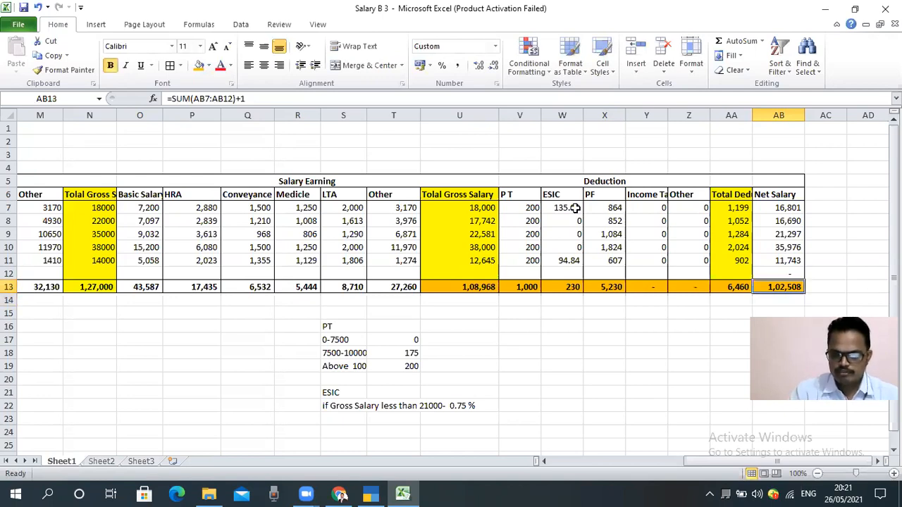
Step: Apply comma style with fewer decimals to the ESIC deductions in W7:W11 and return to the TallyPrime voucher
{"action": "left_click_drag", "start_coordinate": [573, 208], "coordinate": [569, 261]}
{"action": "left_click", "coordinate": [457, 64]}
{"action": "left_click", "coordinate": [491, 65]}
{"action": "left_click", "coordinate": [491, 65]}
{"action": "left_click", "coordinate": [696, 372]}
{"action": "key", "text": "alt+Tab"}
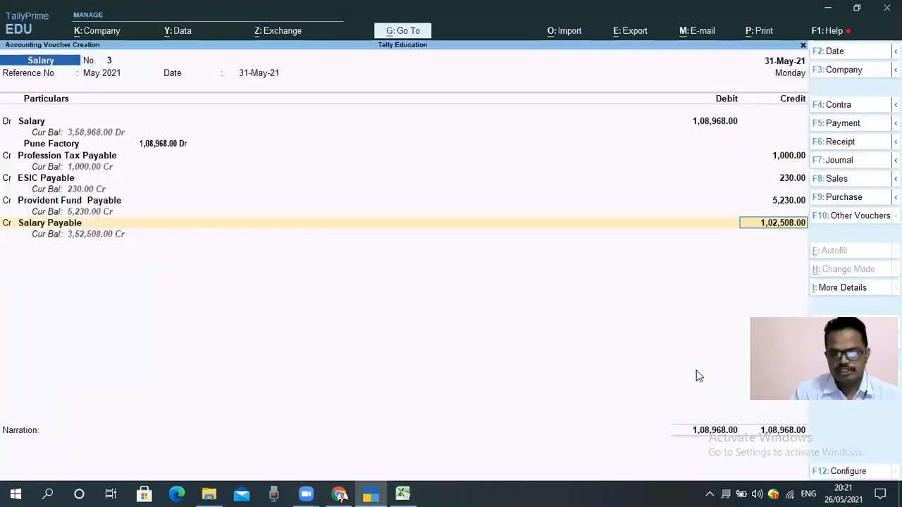
Step: Accept 1,02,508 for Salary Payable and enter the narration "Being Salaru for the month of May 2021"
{"action": "key", "text": "Return"}
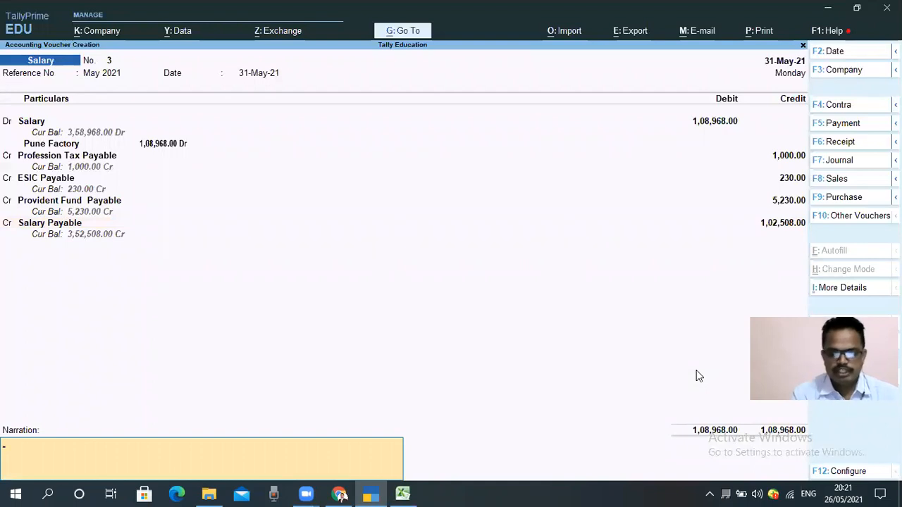
{"action": "type", "text": "Being"}
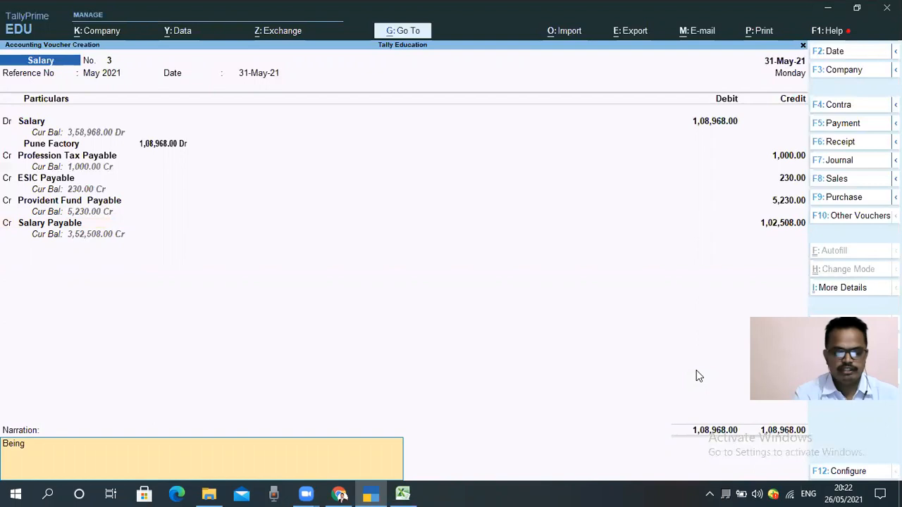
{"action": "type", "text": " Saalry fort"}
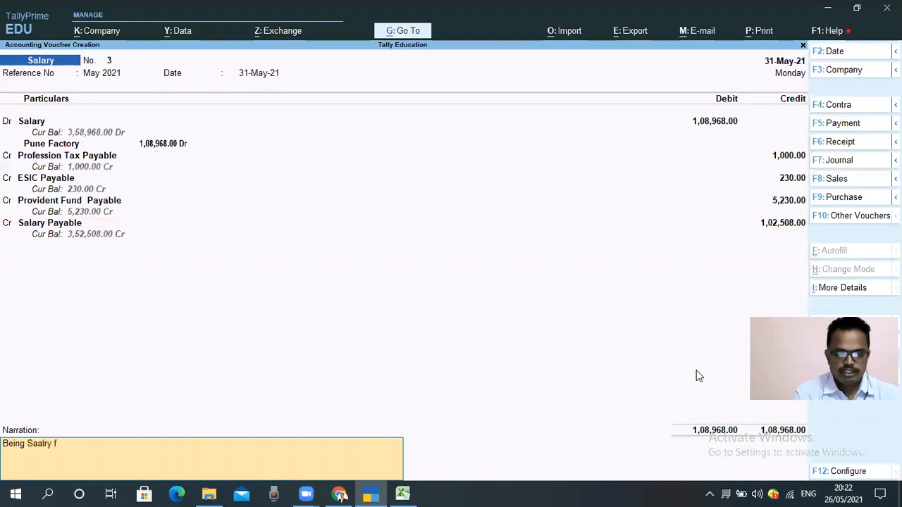
{"action": "key", "text": "BackSpace"}
{"action": "key", "text": "BackSpace"}
{"action": "key", "text": "BackSpace"}
{"action": "key", "text": "BackSpace"}
{"action": "key", "text": "BackSpace"}
{"action": "key", "text": "BackSpace"}
{"action": "key", "text": "BackSpace"}
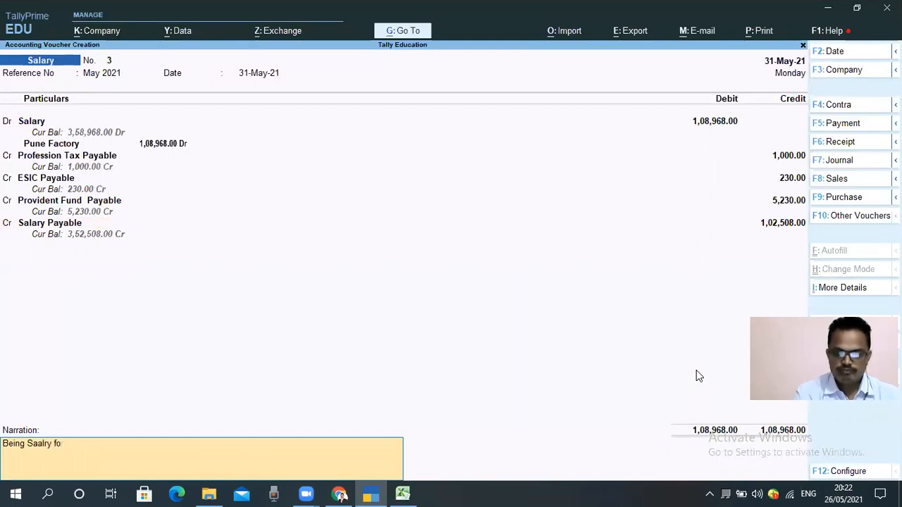
{"action": "type", "text": "laru for the month of"}
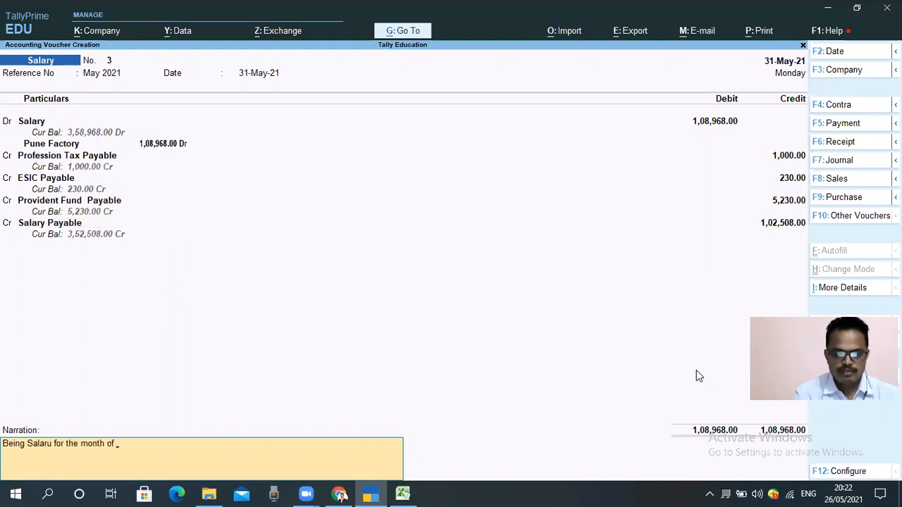
{"action": "type", "text": " May 2021"}
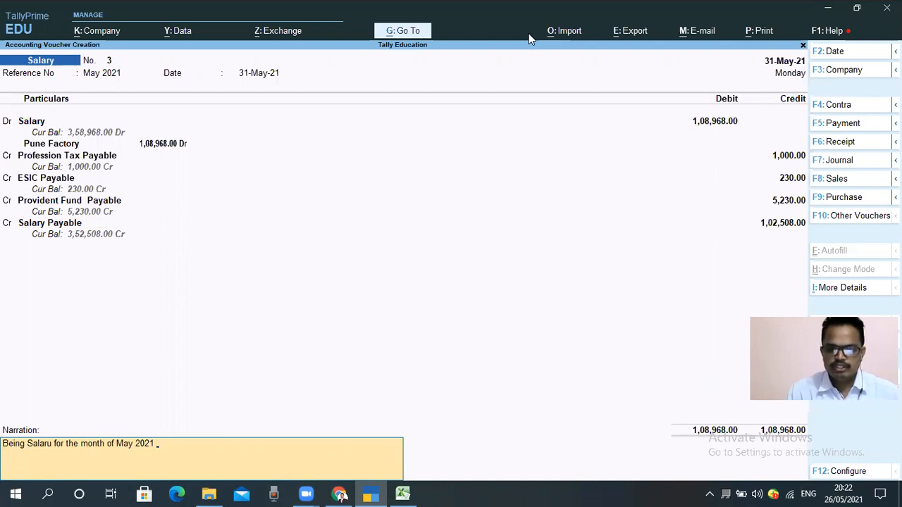
{"action": "key", "text": "Return"}
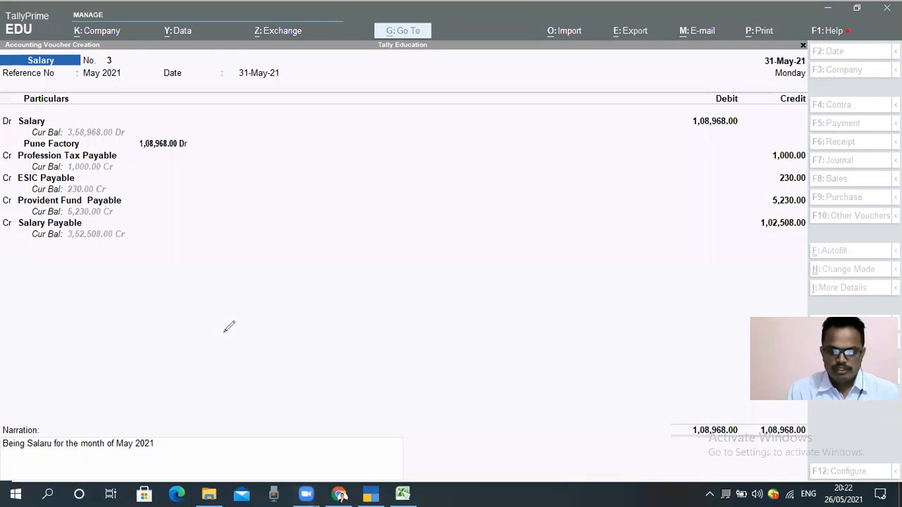
{"action": "left_click_drag", "start_coordinate": [758, 51], "coordinate": [811, 84]}
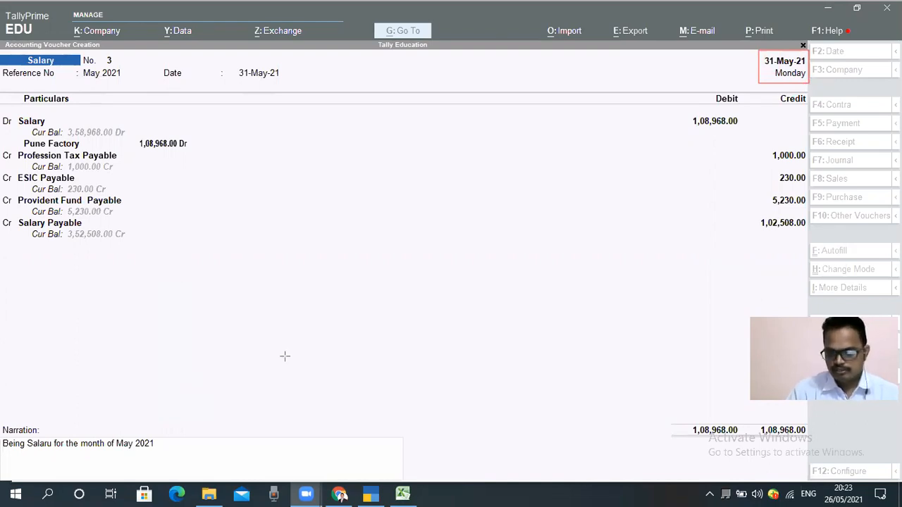
{"action": "left_click", "coordinate": [172, 459]}
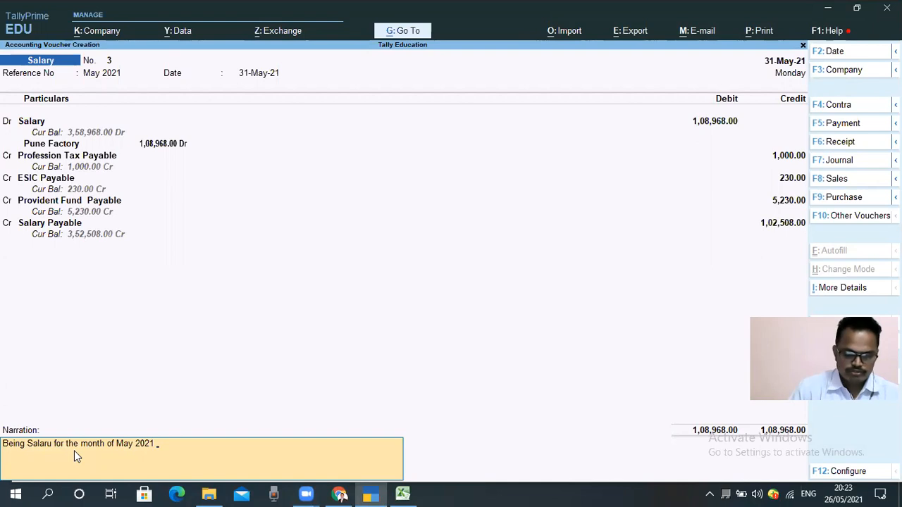
Step: Correct the narration to "Being Salary for themonth of May 2021" and save the salary voucher
{"action": "key", "text": "BackSpace"}
{"action": "key", "text": "BackSpace"}
{"action": "key", "text": "BackSpace"}
{"action": "key", "text": "BackSpace"}
{"action": "key", "text": "BackSpace"}
{"action": "key", "text": "BackSpace"}
{"action": "key", "text": "BackSpace"}
{"action": "key", "text": "BackSpace"}
{"action": "key", "text": "BackSpace"}
{"action": "key", "text": "BackSpace"}
{"action": "key", "text": "BackSpace"}
{"action": "key", "text": "BackSpace"}
{"action": "key", "text": "BackSpace"}
{"action": "key", "text": "BackSpace"}
{"action": "key", "text": "BackSpace"}
{"action": "key", "text": "BackSpace"}
{"action": "key", "text": "BackSpace"}
{"action": "key", "text": "BackSpace"}
{"action": "key", "text": "BackSpace"}
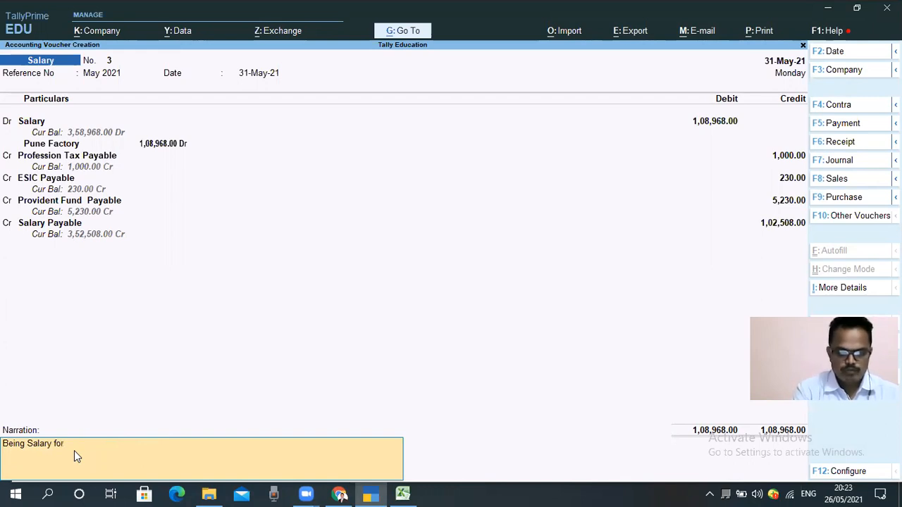
{"action": "type", "text": "of"}
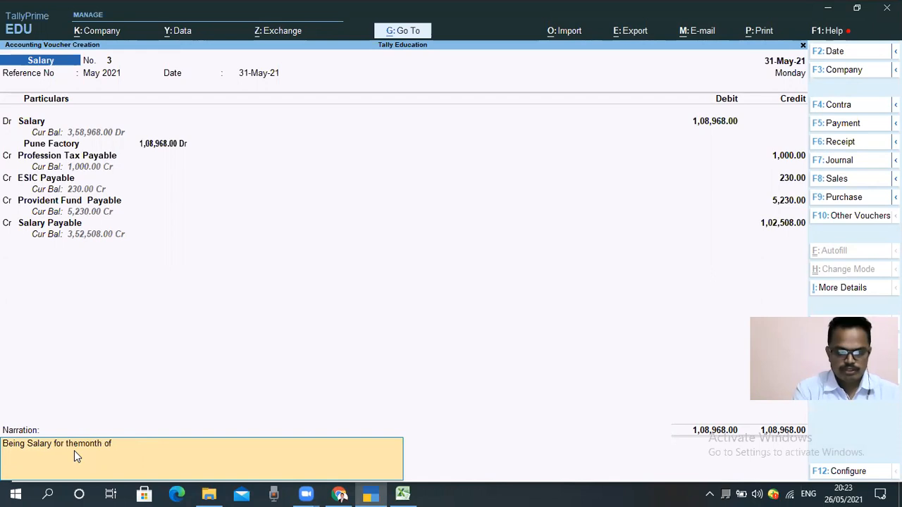
{"action": "type", "text": " May  2021"}
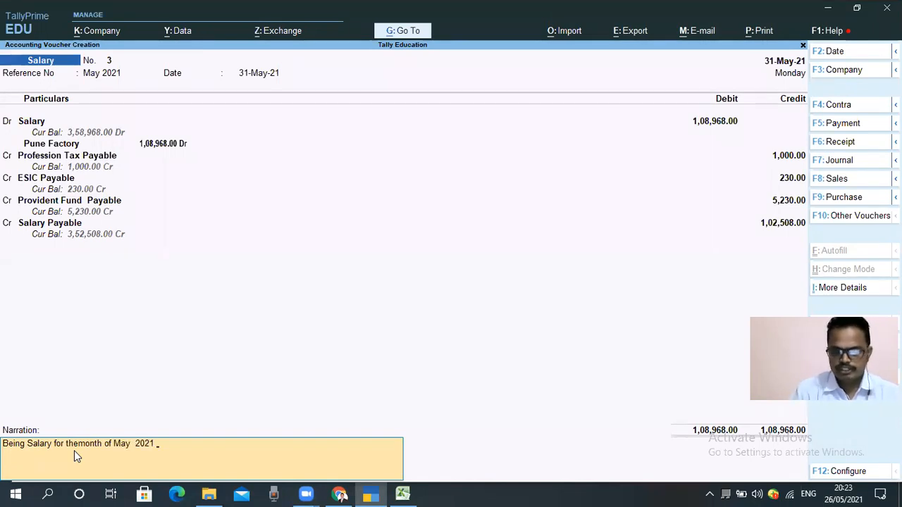
{"action": "key", "text": "Return"}
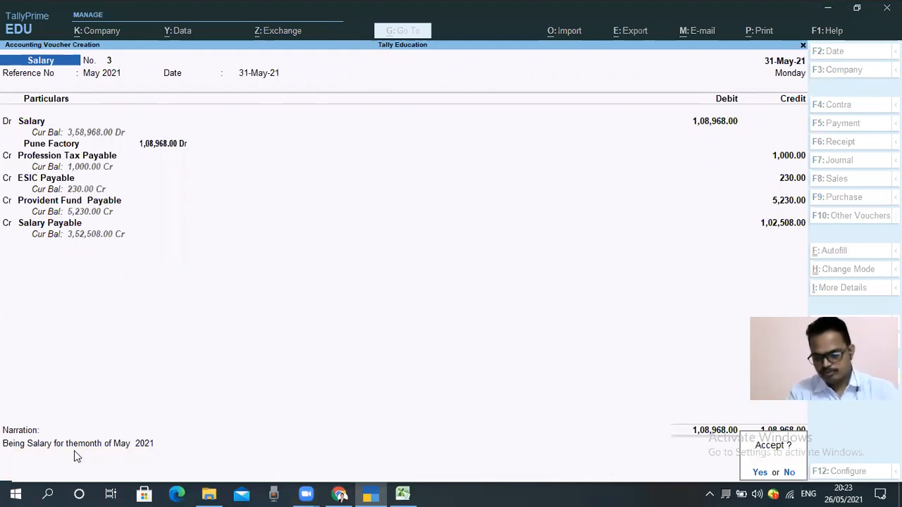
{"action": "key", "text": "Return"}
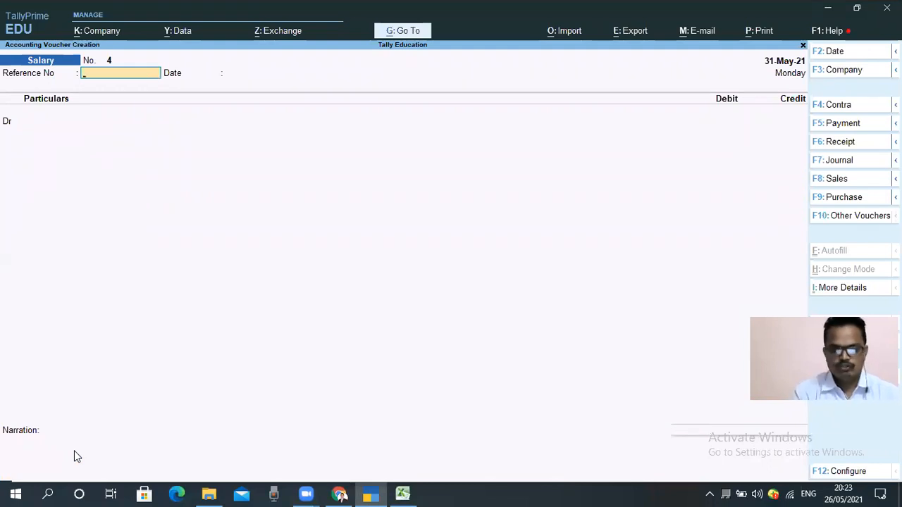
Step: Leave voucher creation and open the Profit & Loss A/c report
{"action": "key", "text": "Escape"}
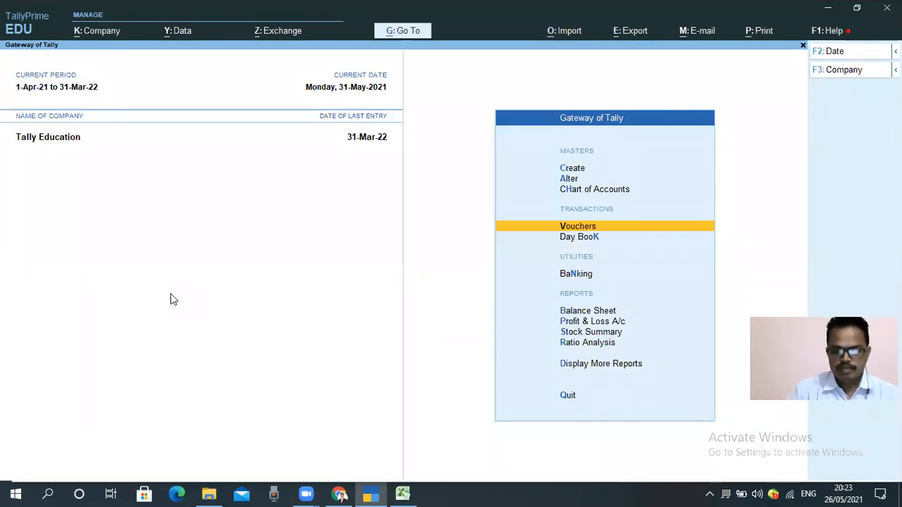
{"action": "key", "text": "Down"}
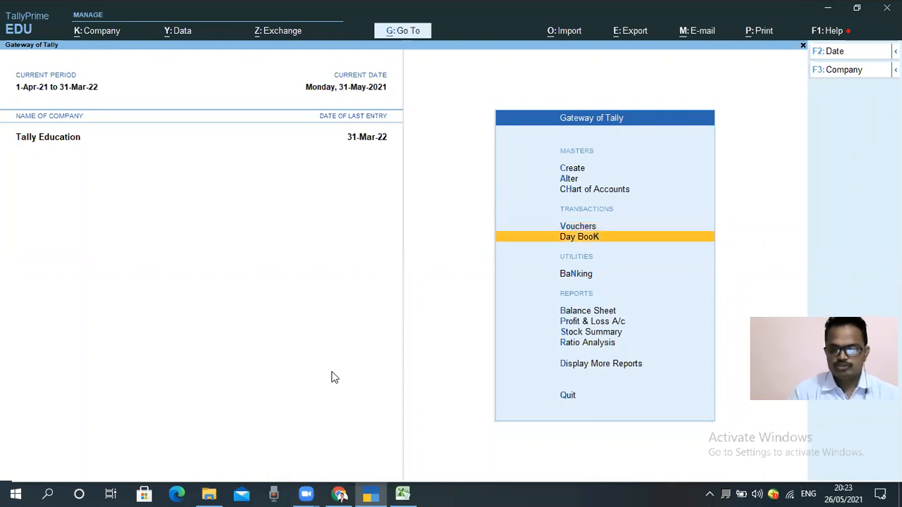
{"action": "key", "text": "Down"}
{"action": "key", "text": "Down"}
{"action": "key", "text": "Down"}
{"action": "key", "text": "Return"}
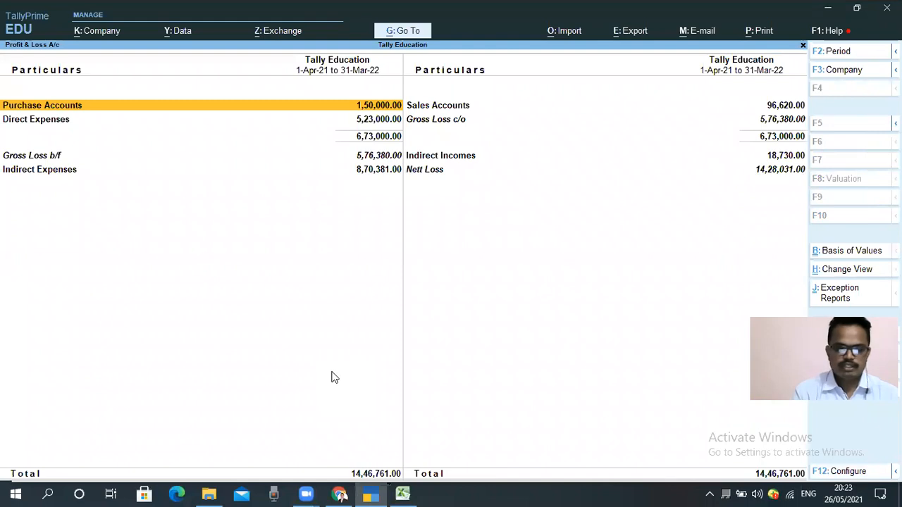
Step: Drill down into the Indirect Expenses group of the Profit & Loss A/c
{"action": "key", "text": "Down"}
{"action": "key", "text": "Down"}
{"action": "key", "text": "Up"}
{"action": "key", "text": "Up"}
{"action": "key", "text": "Down"}
{"action": "key", "text": "Down"}
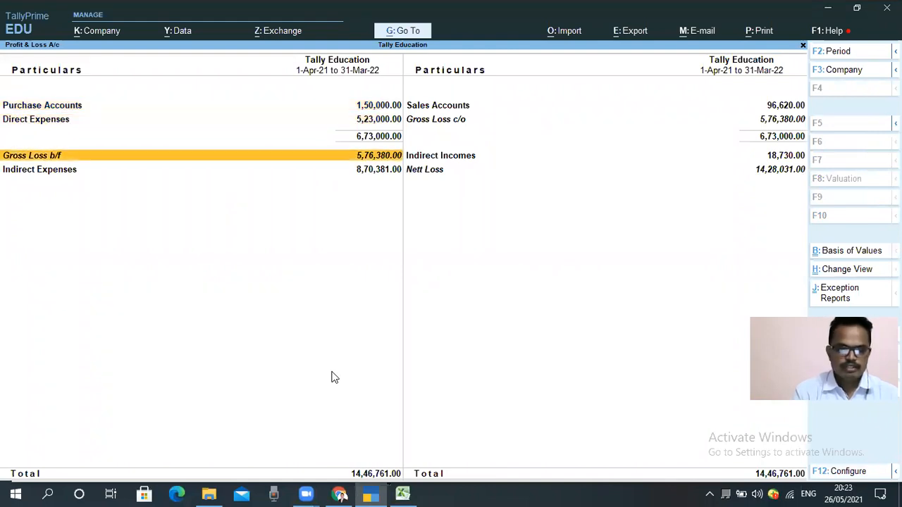
{"action": "key", "text": "Down"}
{"action": "key", "text": "Return"}
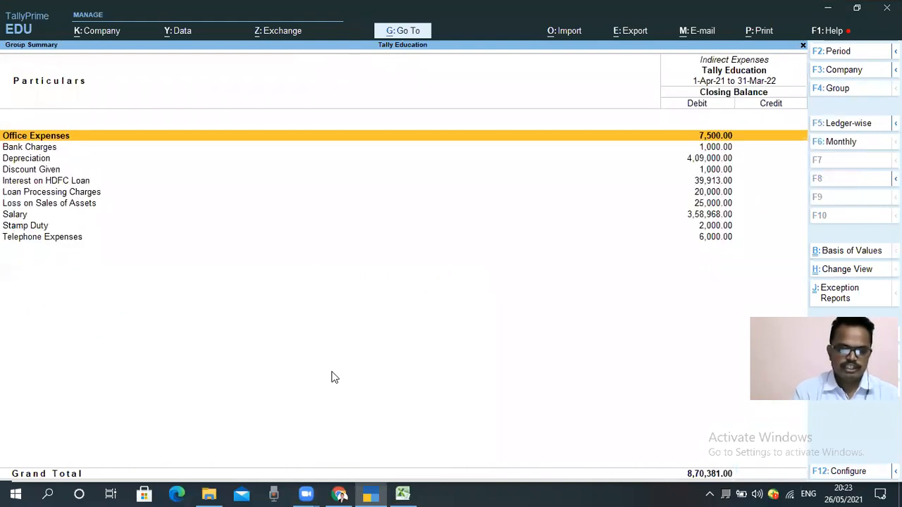
Step: Open the monthly summary of the Salary ledger from the Indirect Expenses group
{"action": "key", "text": "Down"}
{"action": "key", "text": "Down"}
{"action": "key", "text": "Down"}
{"action": "key", "text": "Down"}
{"action": "key", "text": "Down"}
{"action": "key", "text": "Down"}
{"action": "key", "text": "Down"}
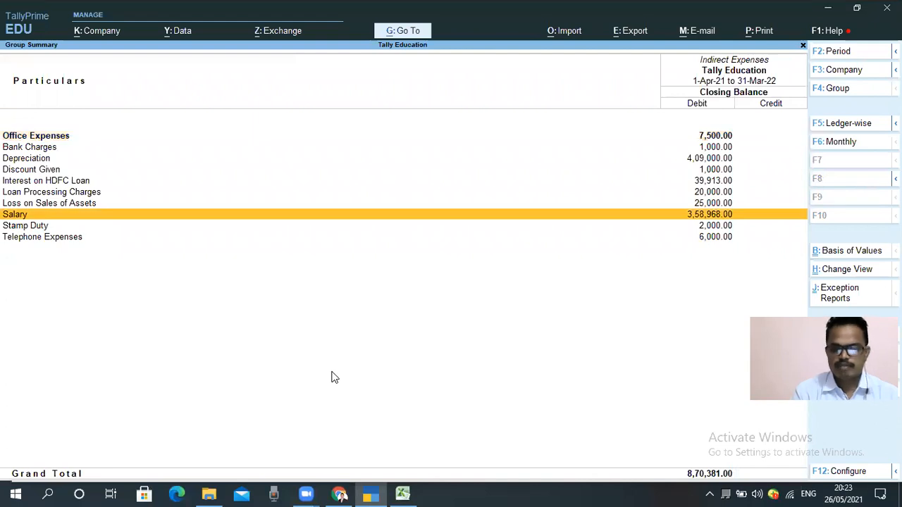
{"action": "key", "text": "Return"}
Step: Open the April vouchers of the Salary ledger from its monthly summary
{"action": "key", "text": "Up"}
{"action": "key", "text": "Up"}
{"action": "key", "text": "Up"}
{"action": "key", "text": "Up"}
{"action": "key", "text": "Up"}
{"action": "key", "text": "Up"}
{"action": "key", "text": "Up"}
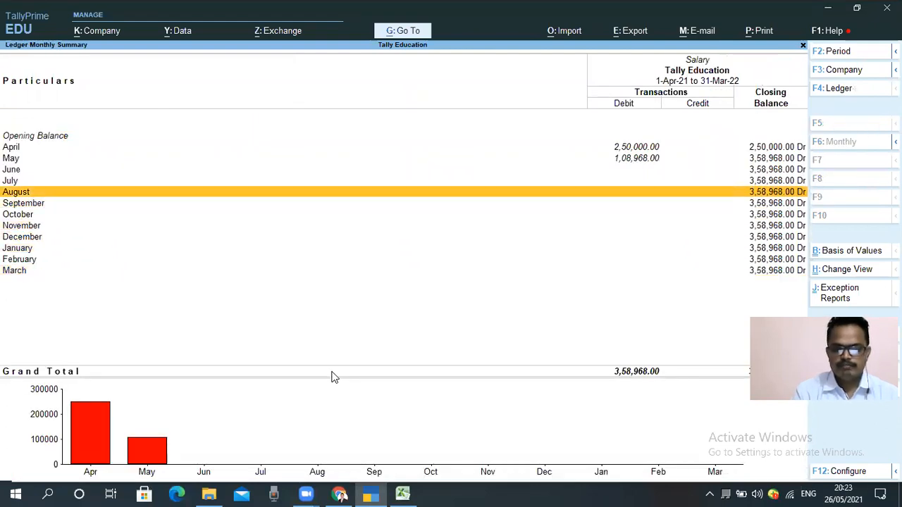
{"action": "key", "text": "Up"}
{"action": "key", "text": "Up"}
{"action": "key", "text": "Up"}
{"action": "key", "text": "Up"}
{"action": "key", "text": "Return"}
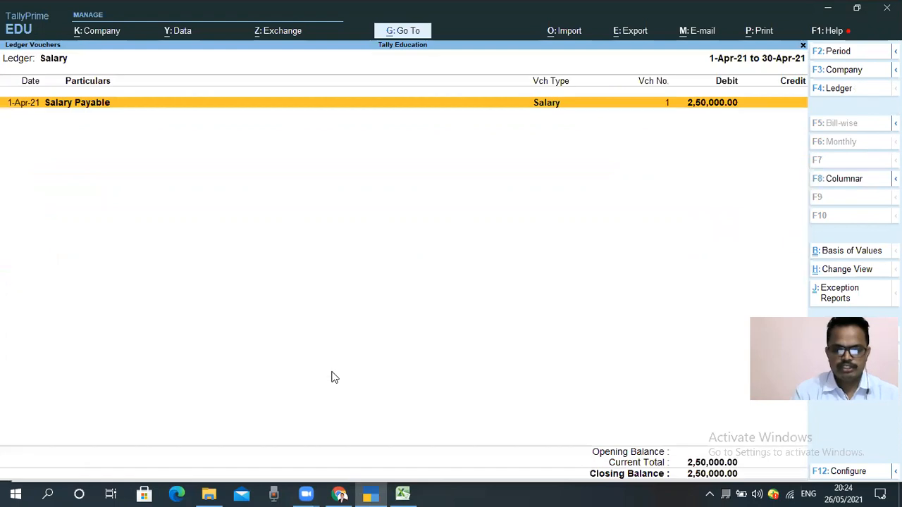
Step: Return to the monthly summary, review the 31-May-21 salary voucher under May, and go back to the May voucher list
{"action": "key", "text": "Escape"}
{"action": "key", "text": "Down"}
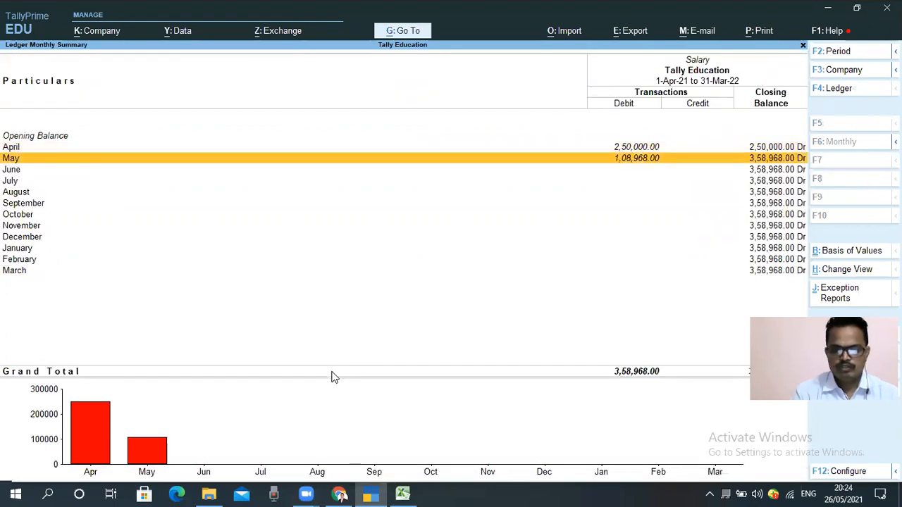
{"action": "key", "text": "Return"}
{"action": "key", "text": "Return"}
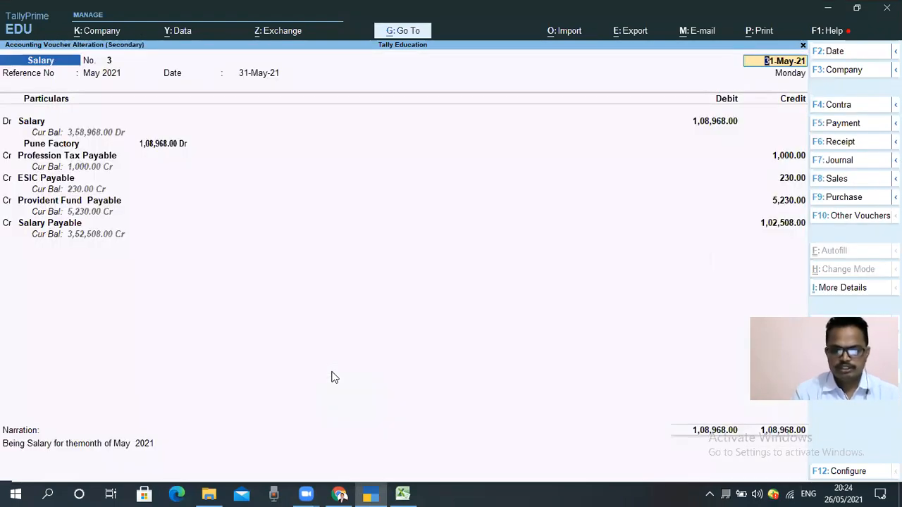
{"action": "key", "text": "Escape"}
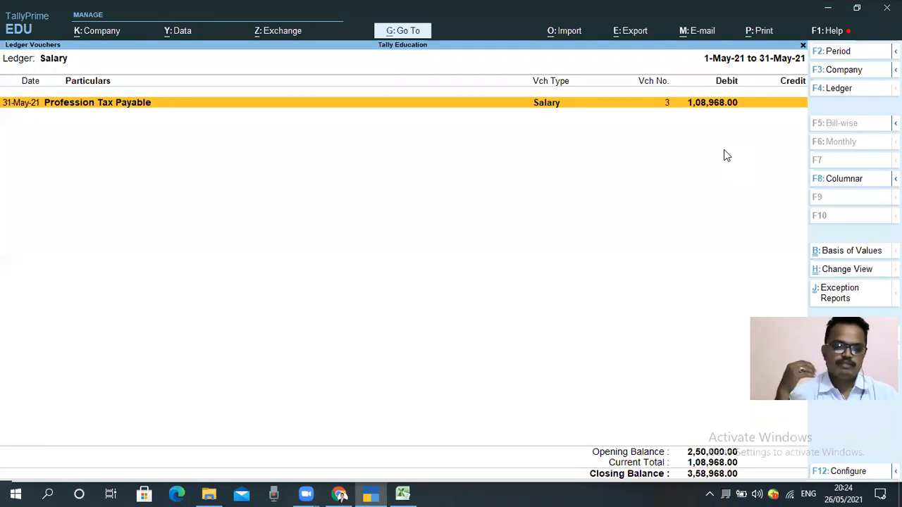
Step: Close the Salary ledger and Profit & Loss reports and return to the Gateway of Tally
{"action": "key", "text": "Escape"}
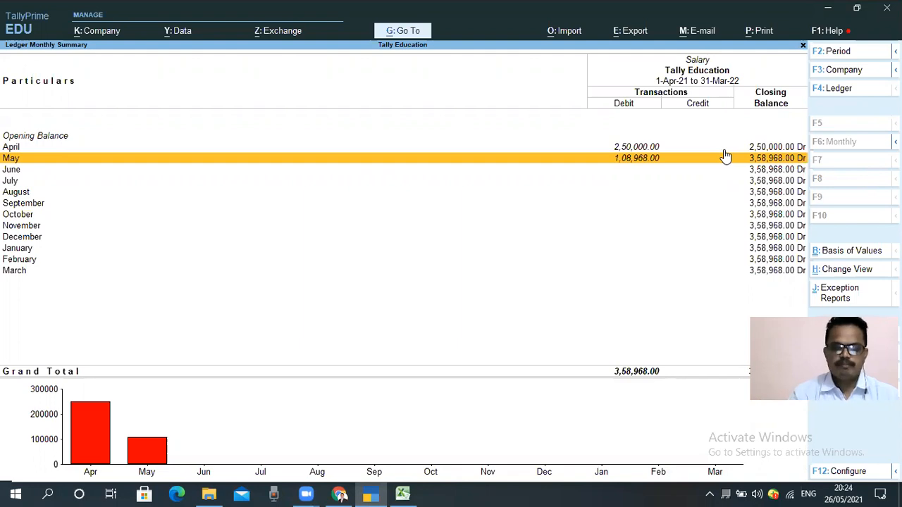
{"action": "key", "text": "Escape"}
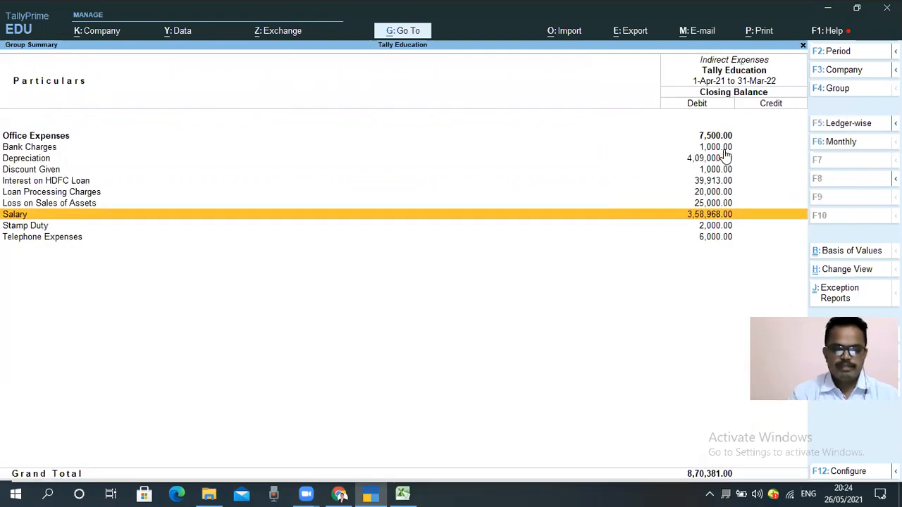
{"action": "key", "text": "Escape"}
{"action": "key", "text": "Escape"}
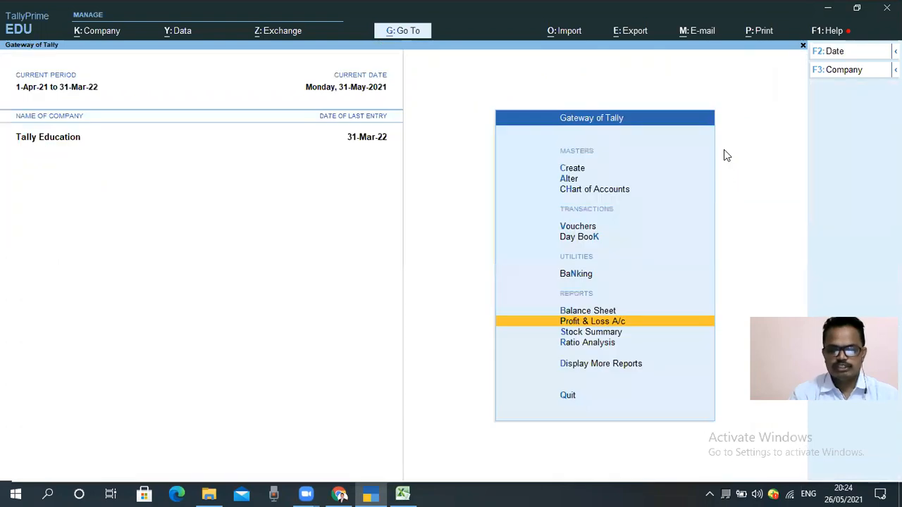
{"action": "key", "text": "Escape"}
{"action": "key", "text": "n"}
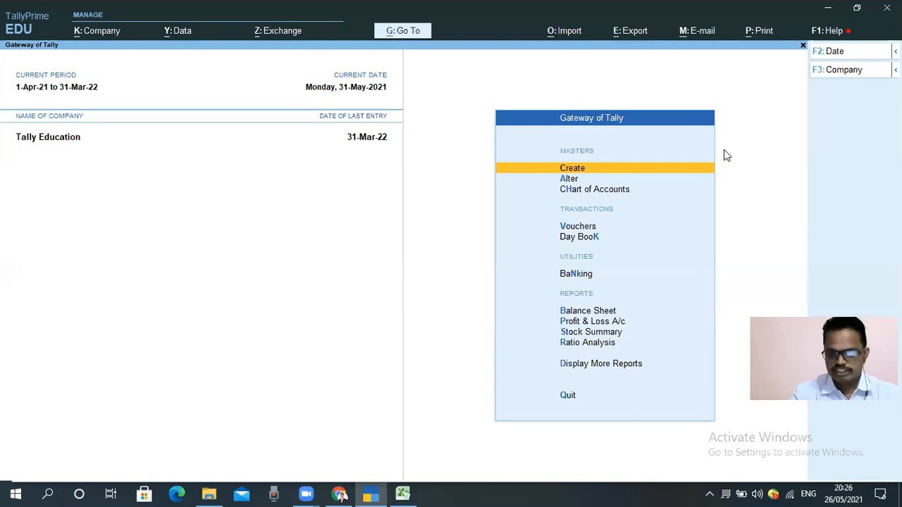
Step: Switch to the Salary B 3 workbook in Excel and review the Total Deduction and Net Salary totals in row 13
{"action": "key", "text": "alt+Tab"}
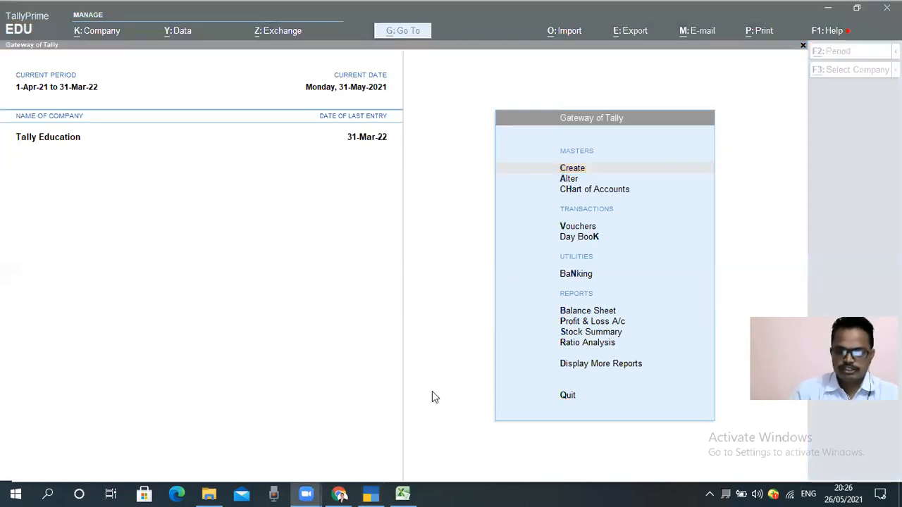
{"action": "left_click", "coordinate": [403, 493]}
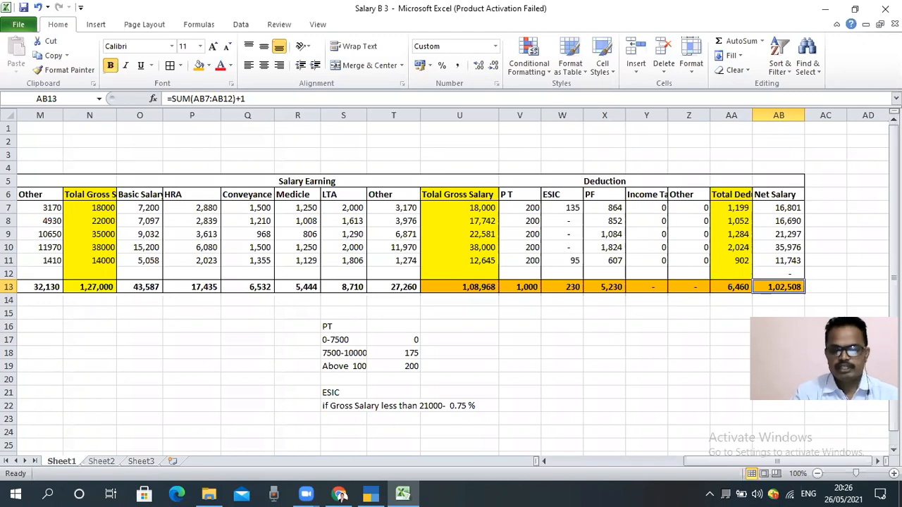
{"action": "key", "text": "Left"}
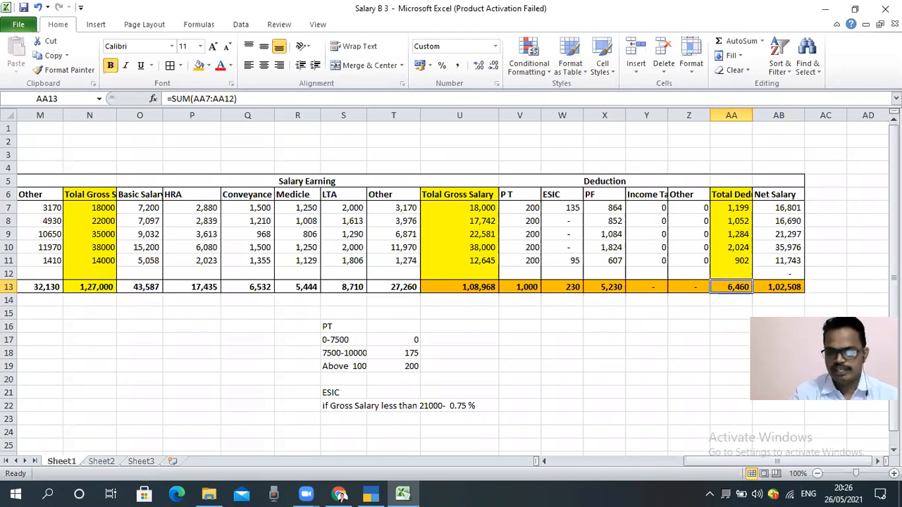
{"action": "key", "text": "Right"}
{"action": "key", "text": "Right"}
{"action": "key", "text": "Left"}
{"action": "left_click_drag", "start_coordinate": [750, 462], "coordinate": [486, 412]}
{"action": "left_click_drag", "start_coordinate": [723, 461], "coordinate": [873, 459]}
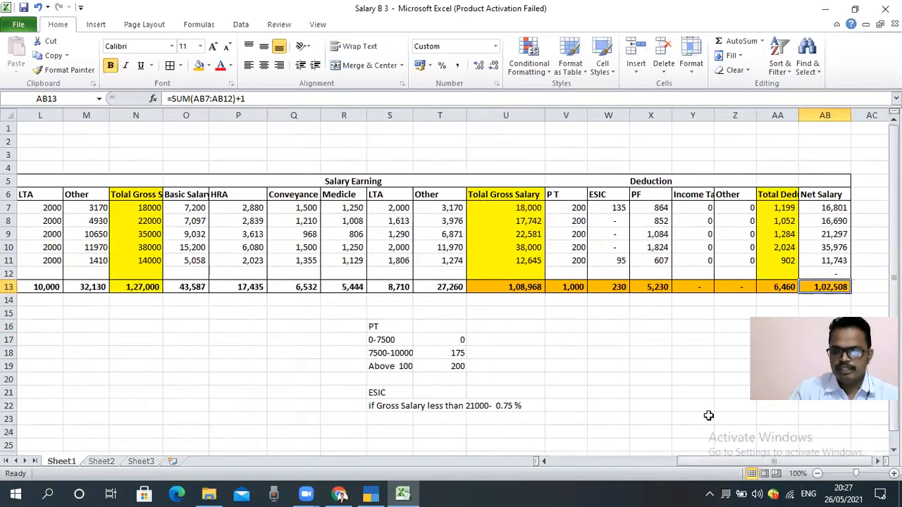
{"action": "left_click", "coordinate": [685, 368]}
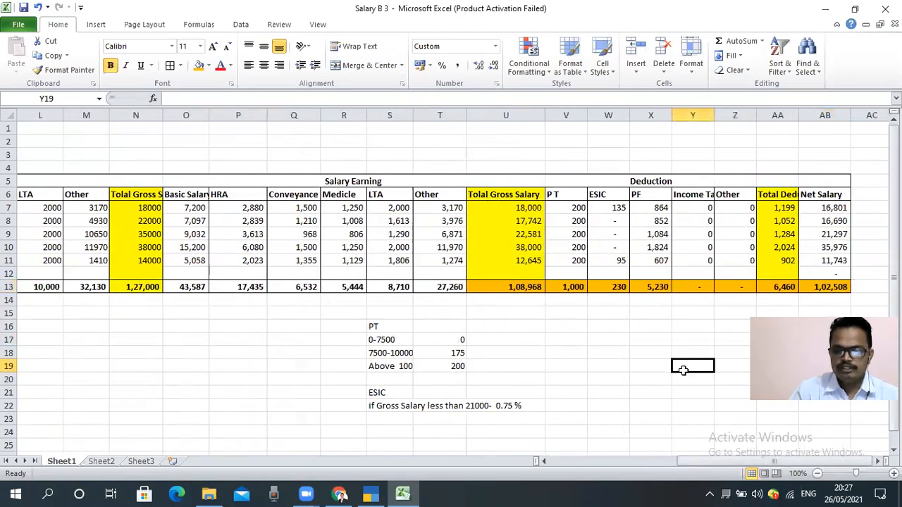
{"action": "left_click", "coordinate": [831, 286]}
{"action": "key", "text": "Up"}
{"action": "key", "text": "Down"}
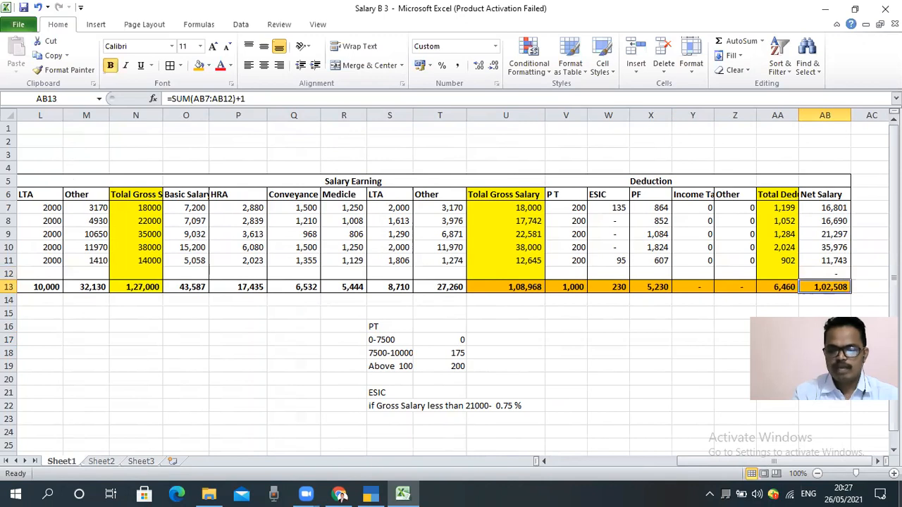
{"action": "key", "text": "Up"}
{"action": "key", "text": "Down"}
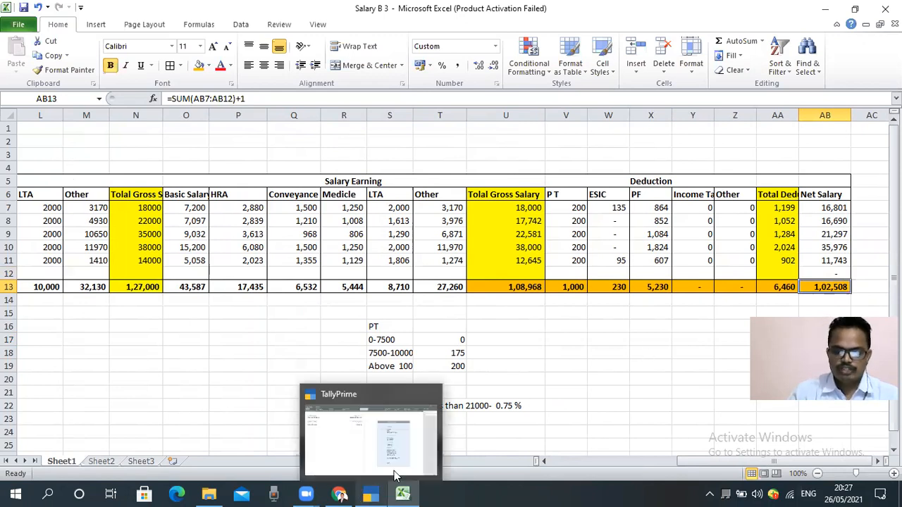
Step: Switch to TallyPrime, open voucher entry and set the voucher date to 1-Jun-21
{"action": "left_click", "coordinate": [396, 474]}
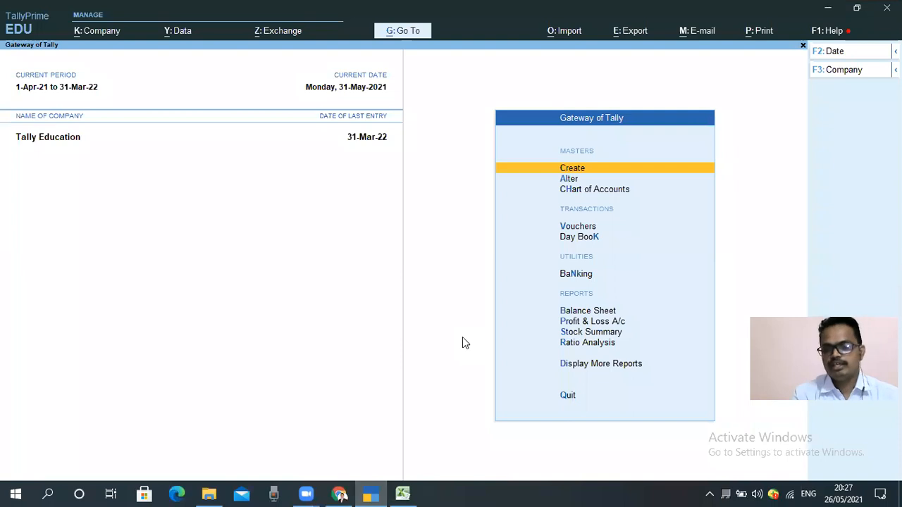
{"action": "key", "text": "Down"}
{"action": "key", "text": "Down"}
{"action": "key", "text": "Down"}
{"action": "key", "text": "Up"}
{"action": "key", "text": "Up"}
{"action": "key", "text": "Down"}
{"action": "key", "text": "Down"}
{"action": "key", "text": "Return"}
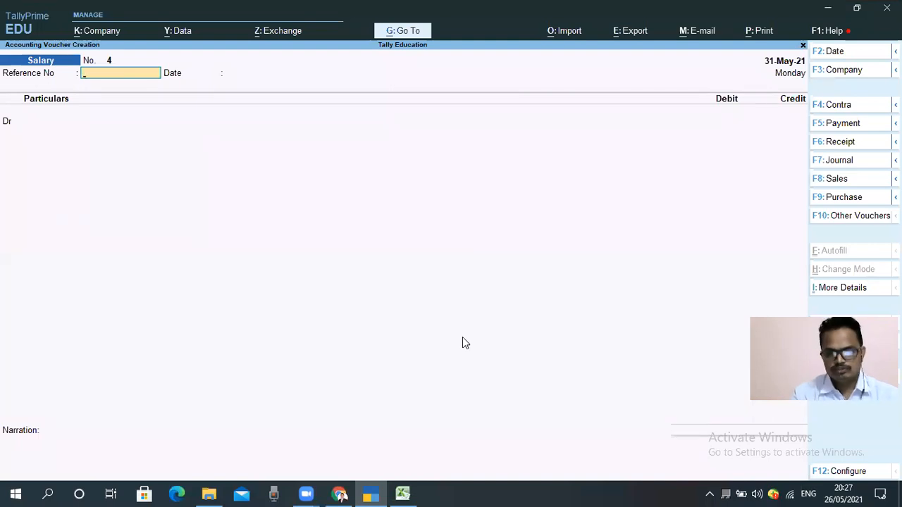
{"action": "key", "text": "F2"}
{"action": "type", "text": "1.6"}
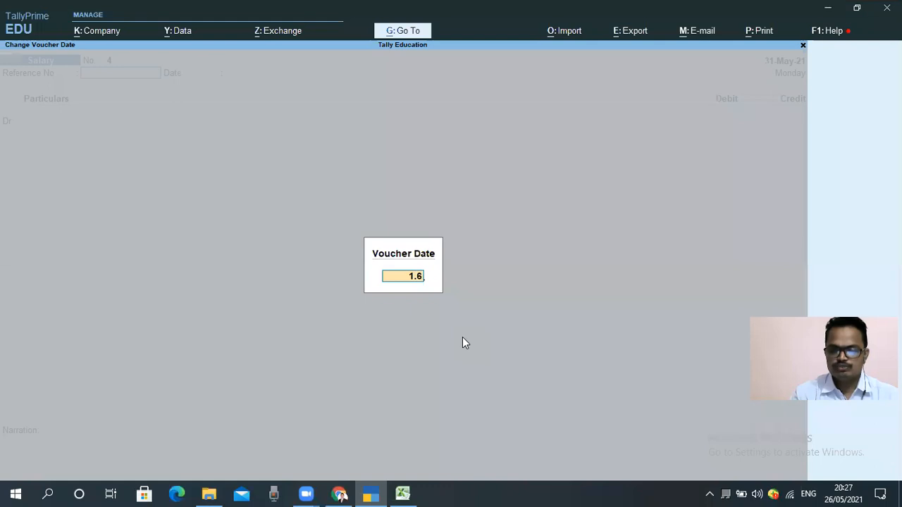
{"action": "key", "text": "Return"}
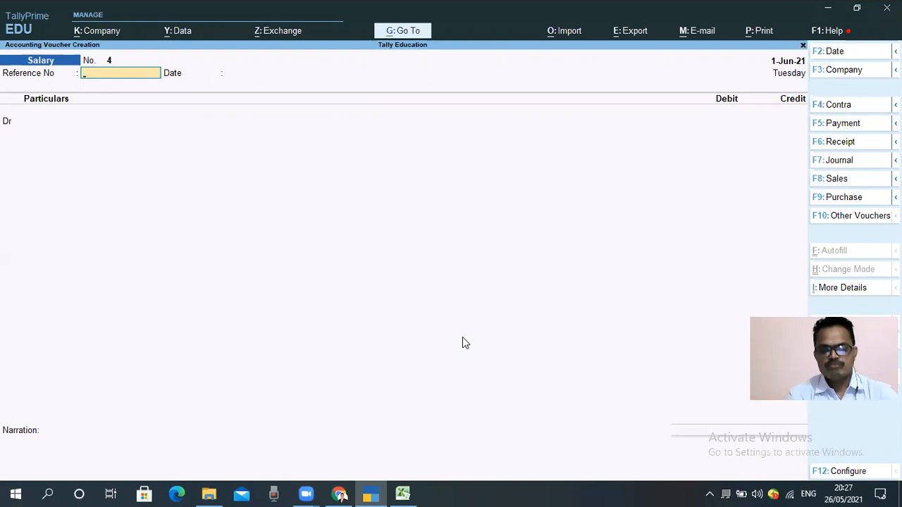
Step: Change the voucher type to Bank Payment
{"action": "key", "text": "F5"}
{"action": "key", "text": "Up"}
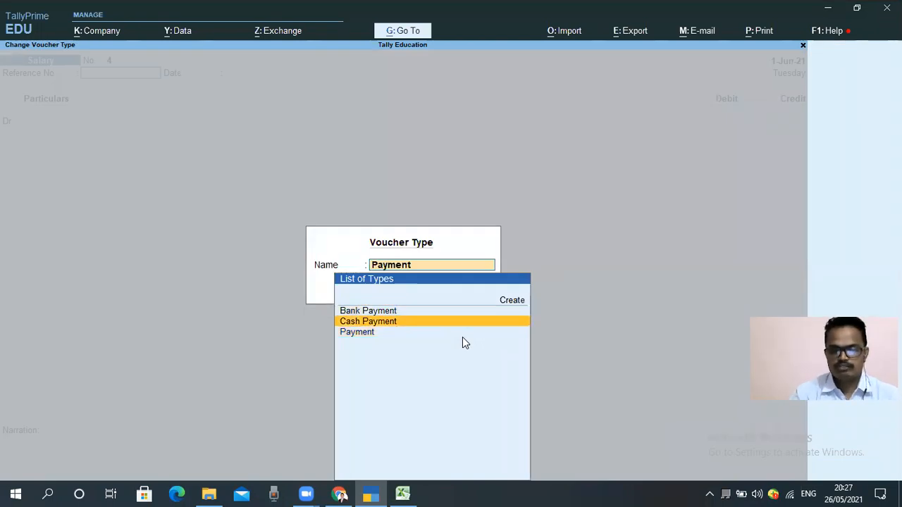
{"action": "key", "text": "Down"}
{"action": "key", "text": "Up"}
{"action": "key", "text": "Down"}
{"action": "key", "text": "Up"}
{"action": "key", "text": "Up"}
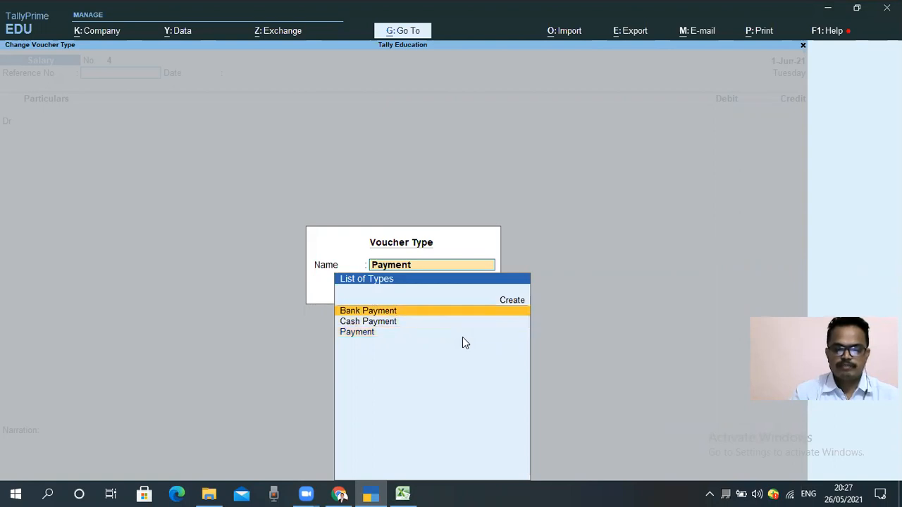
{"action": "key", "text": "Return"}
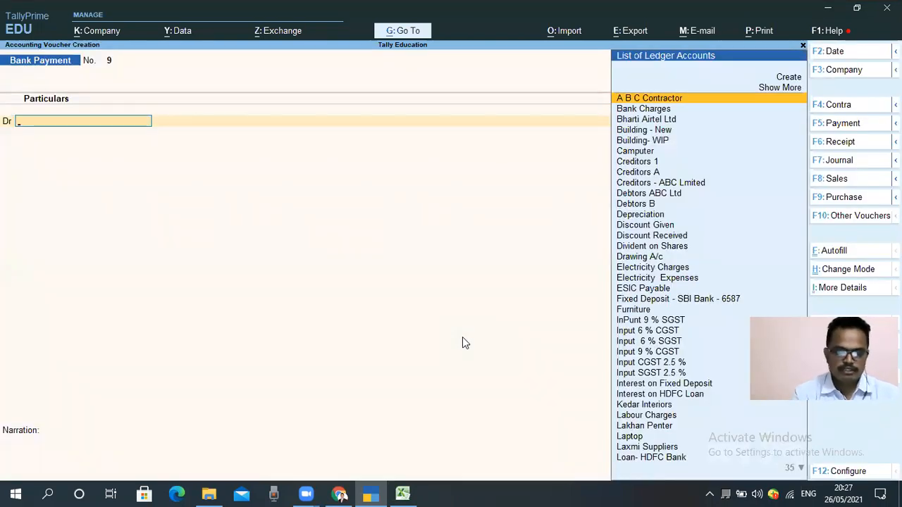
Step: Debit the Salary Payable ledger with 1,08,508.00, consulting the net salary total in the Excel sheet
{"action": "type", "text": "Sala"}
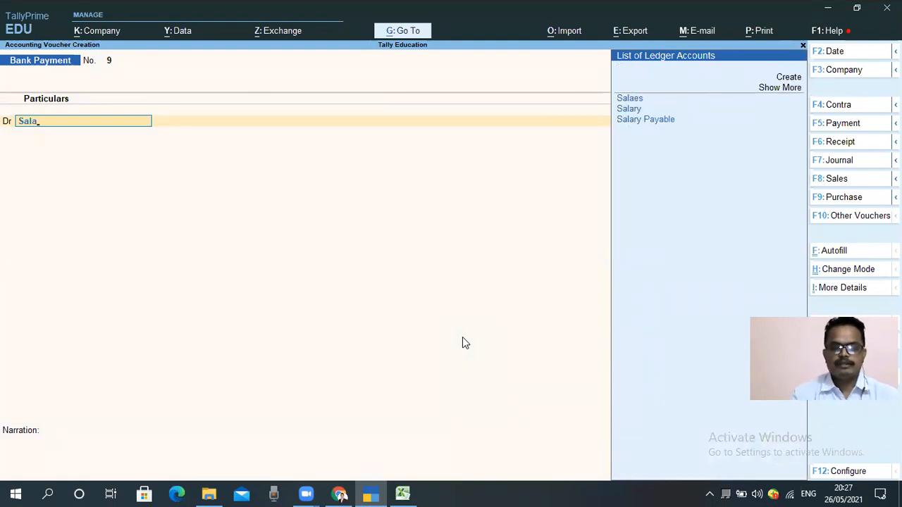
{"action": "key", "text": "Down"}
{"action": "key", "text": "Down"}
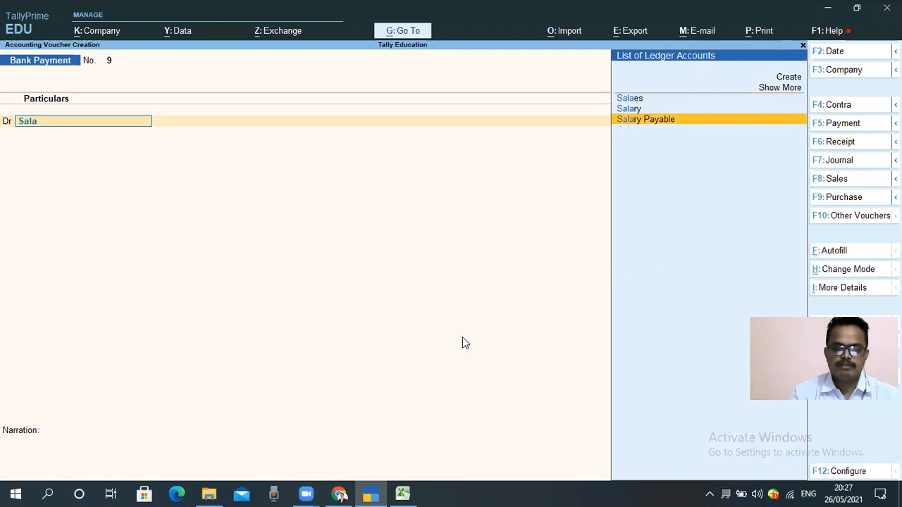
{"action": "key", "text": "Return"}
{"action": "type", "text": "100"}
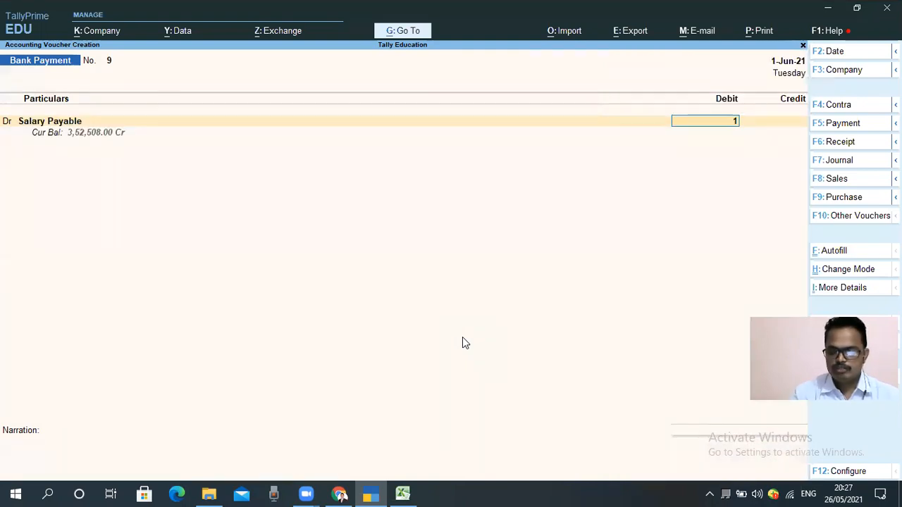
{"action": "key", "text": "alt+Tab"}
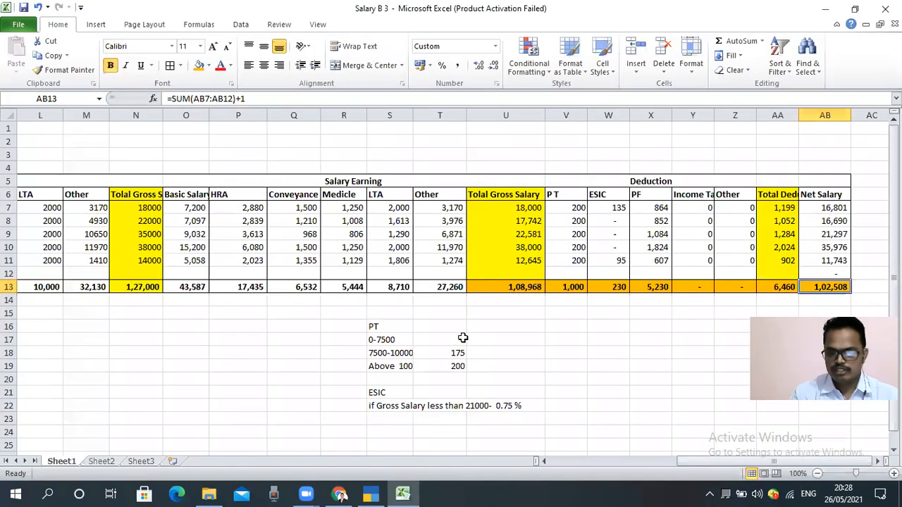
{"action": "key", "text": "alt+Tab"}
{"action": "type", "text": "508"}
{"action": "key", "text": "Return"}
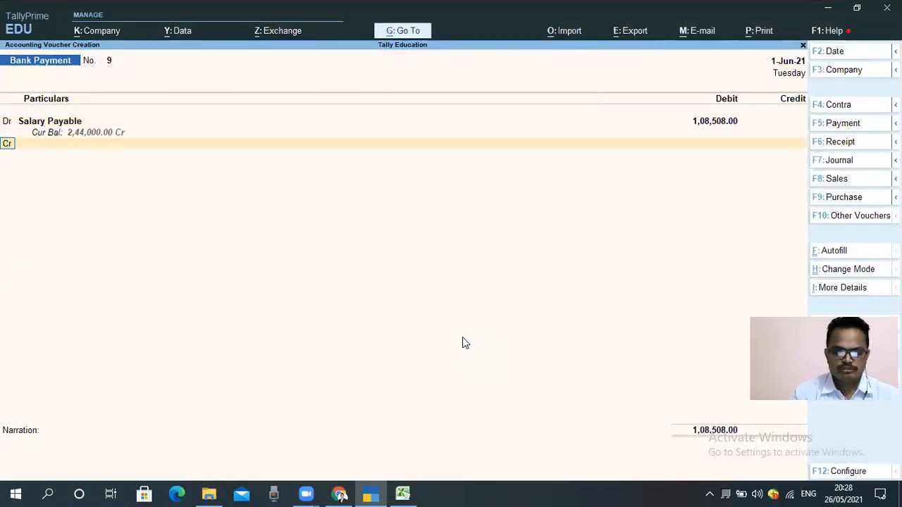
Step: Credit the SBI Bank Ltd ledger with 1,08,508.00
{"action": "key", "text": "Return"}
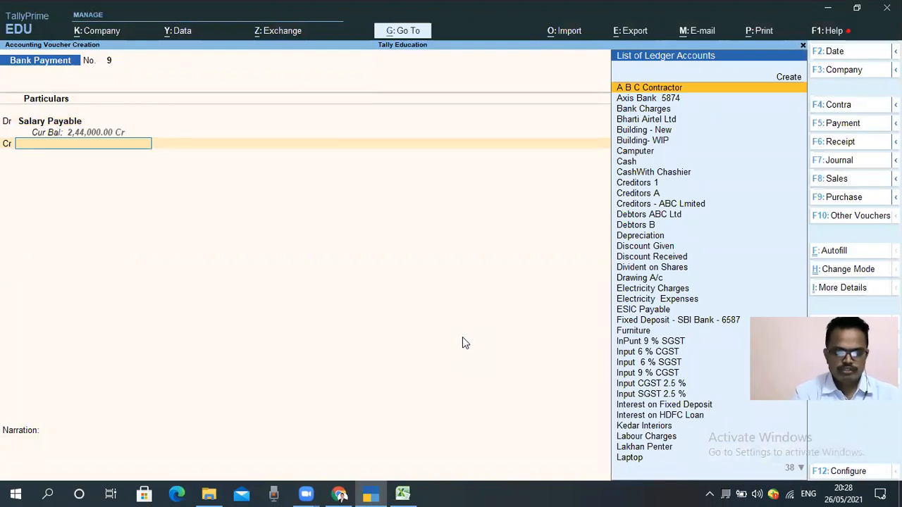
{"action": "type", "text": "sbi"}
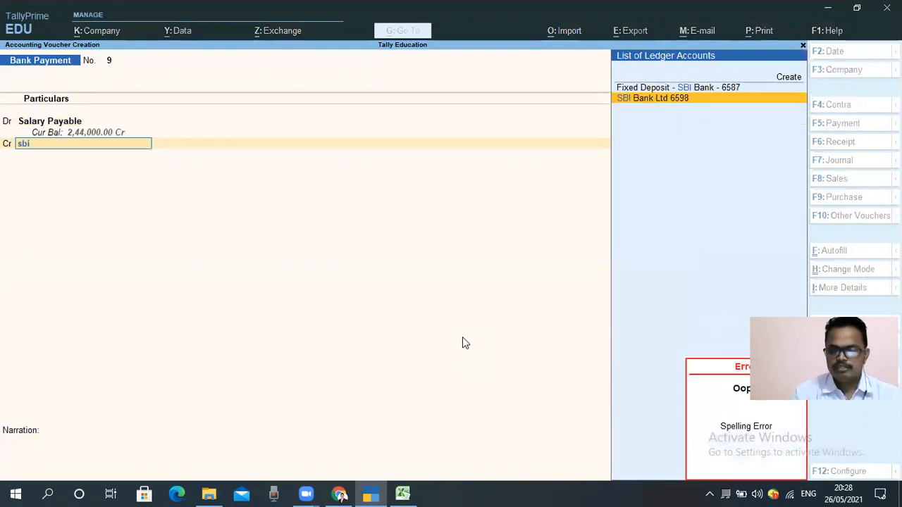
{"action": "key", "text": "Return"}
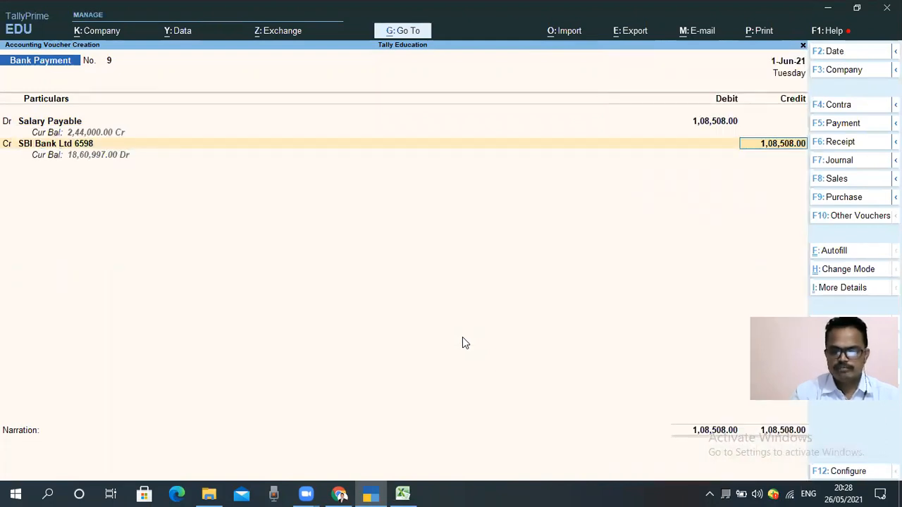
{"action": "key", "text": "Return"}
Step: Allocate the bank amount as an e-Fund Transfer with the bank Not Applicable and instrument date 1-Jun-21, leaving the other details blank
{"action": "type", "text": "e"}
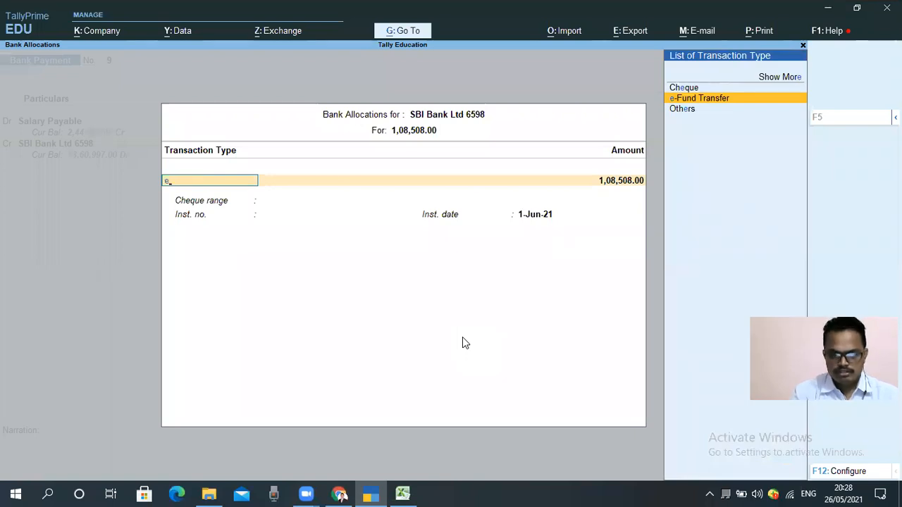
{"action": "key", "text": "Return"}
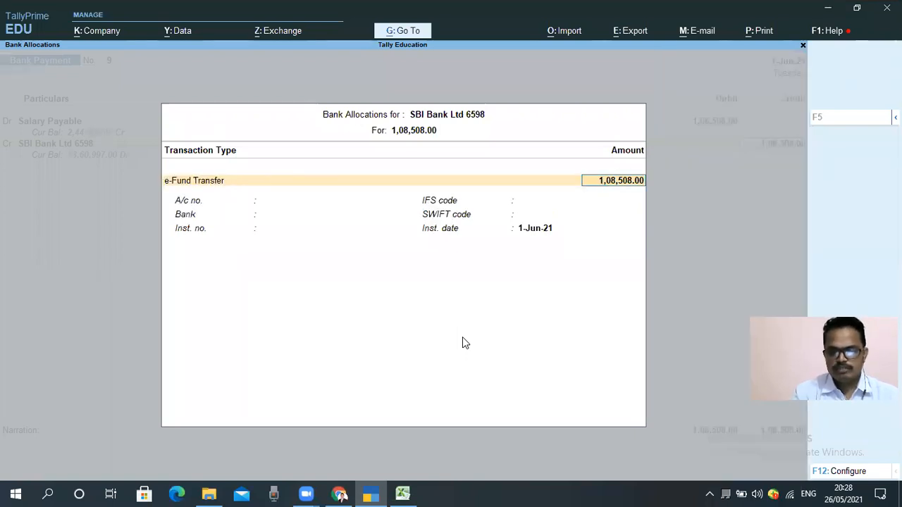
{"action": "key", "text": "Return"}
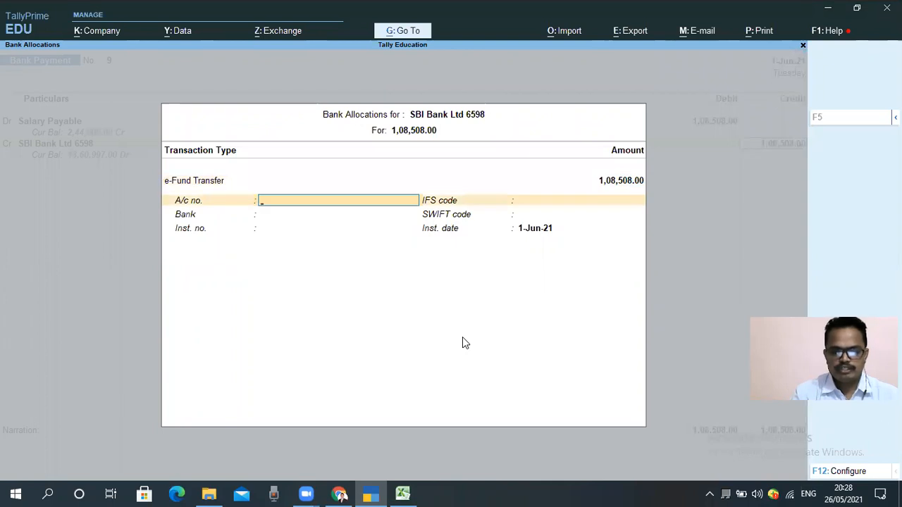
{"action": "key", "text": "Return"}
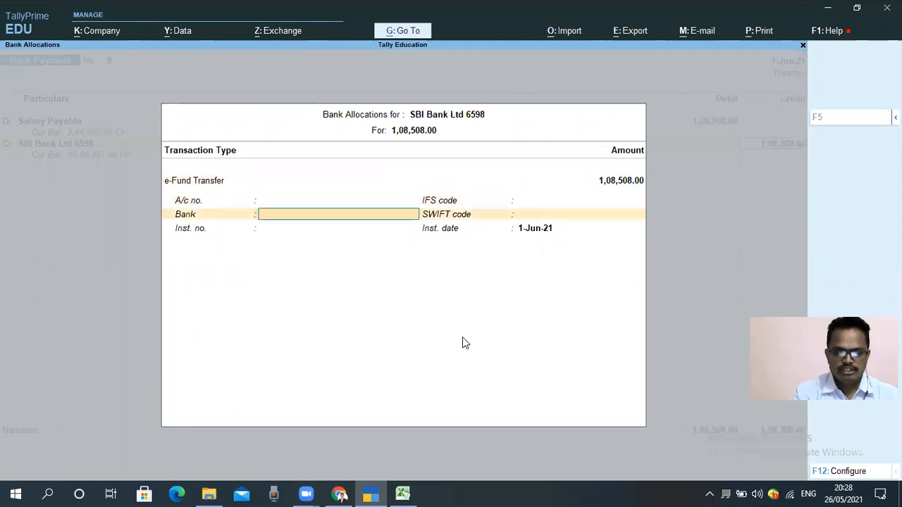
{"action": "key", "text": "Return"}
{"action": "key", "text": "Return"}
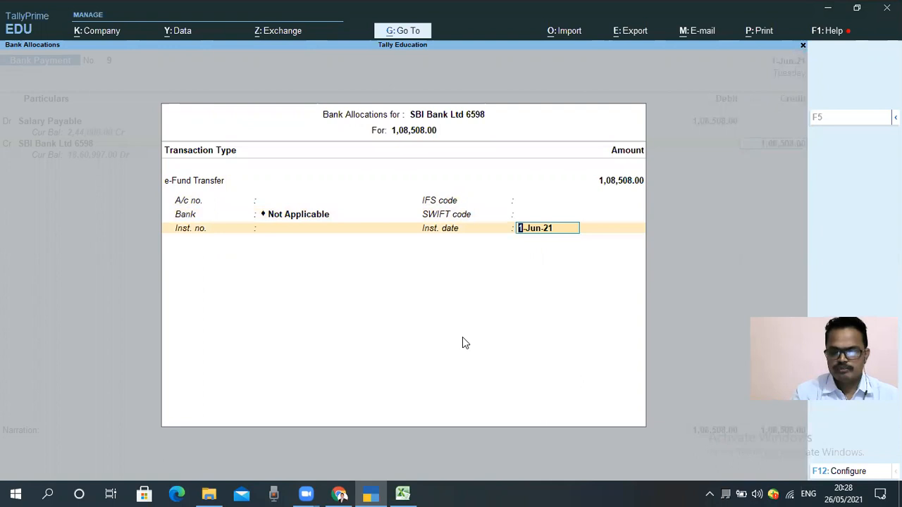
{"action": "key", "text": "Return"}
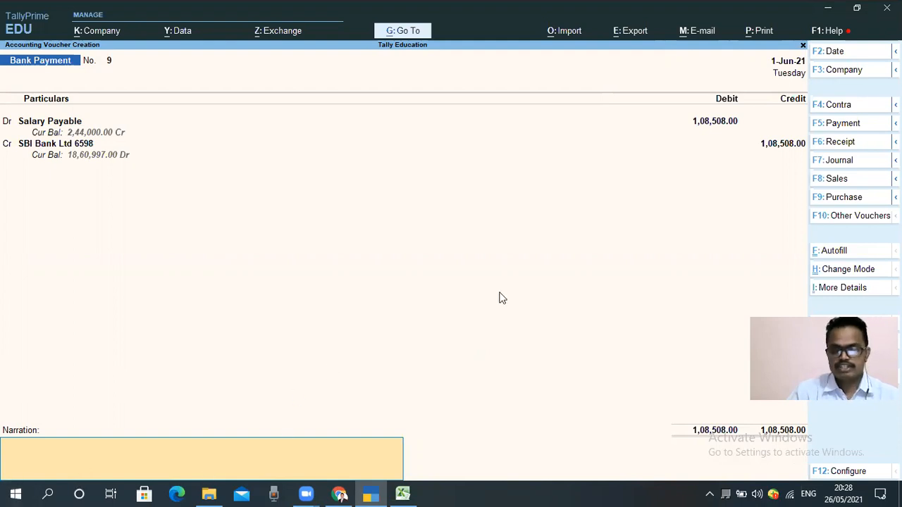
Step: Enter the narration "being Salary paid for the month of May 2021", save the bank payment voucher and return to the Gateway of Tally
{"action": "type", "text": "being"}
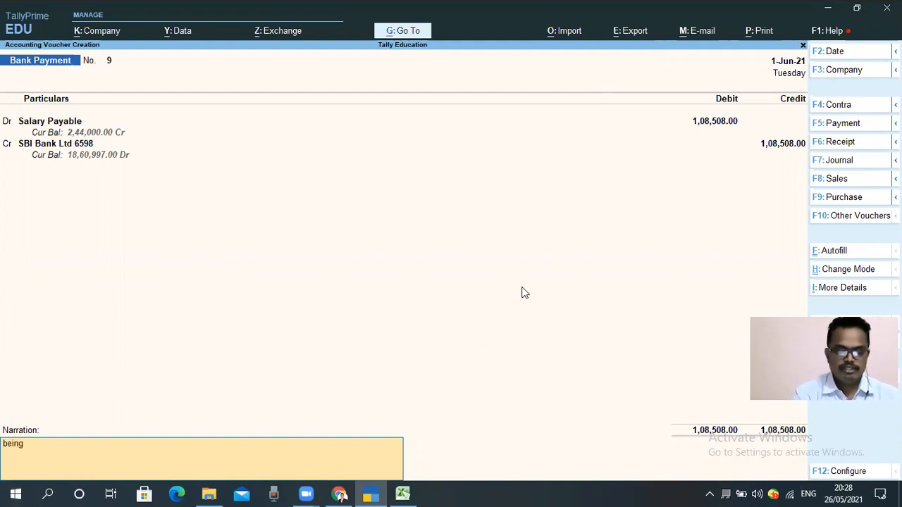
{"action": "type", "text": " Salary p"}
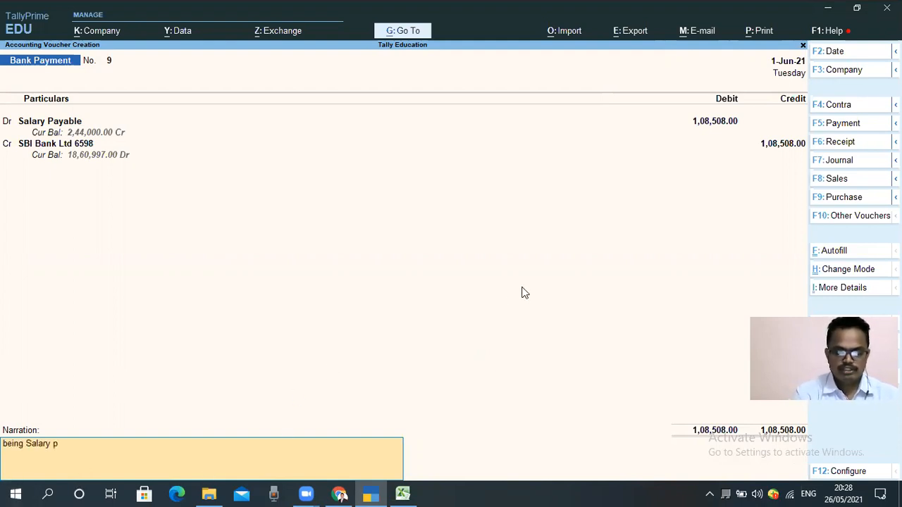
{"action": "type", "text": "aid for th"}
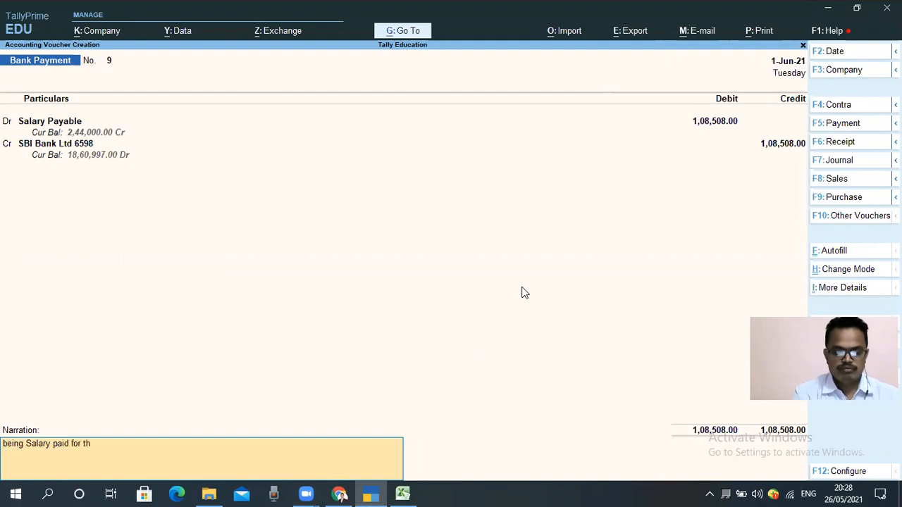
{"action": "type", "text": "e month og"}
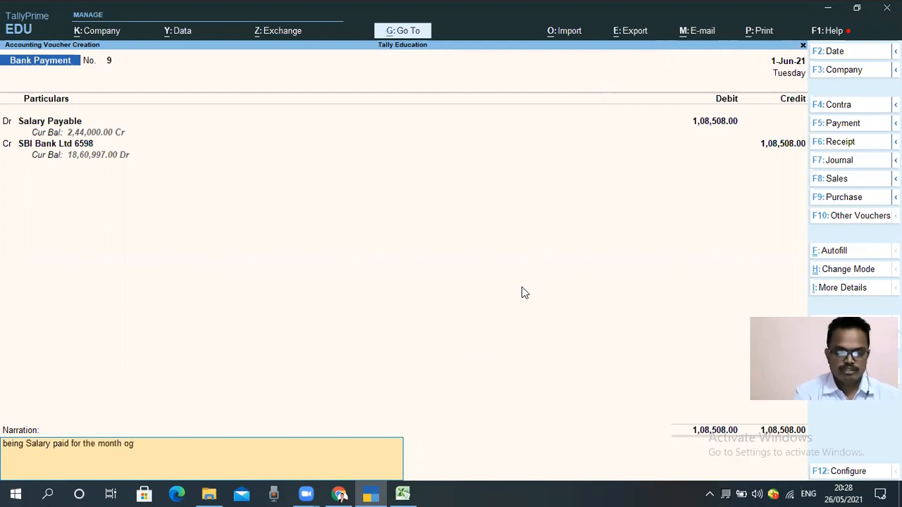
{"action": "key", "text": "BackSpace"}
{"action": "type", "text": "f Ap"}
{"action": "key", "text": "BackSpace"}
{"action": "key", "text": "BackSpace"}
{"action": "type", "text": "May"}
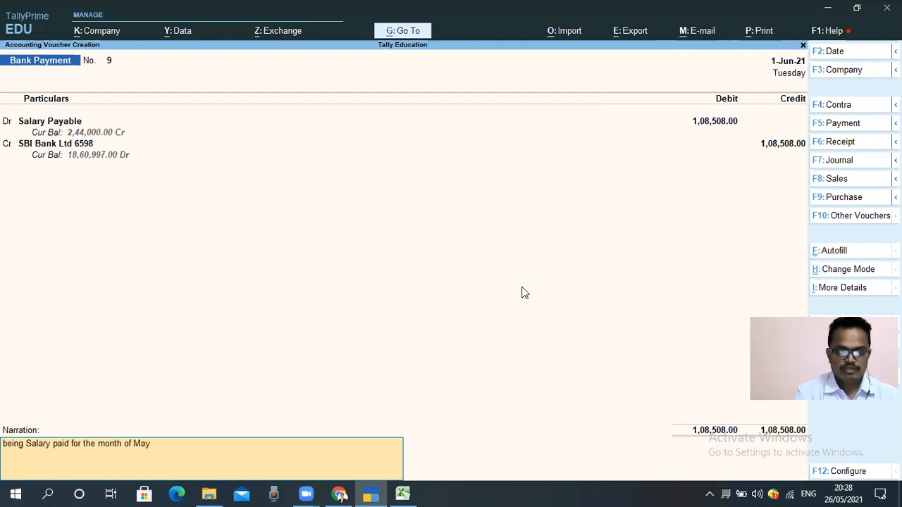
{"action": "type", "text": "  2021"}
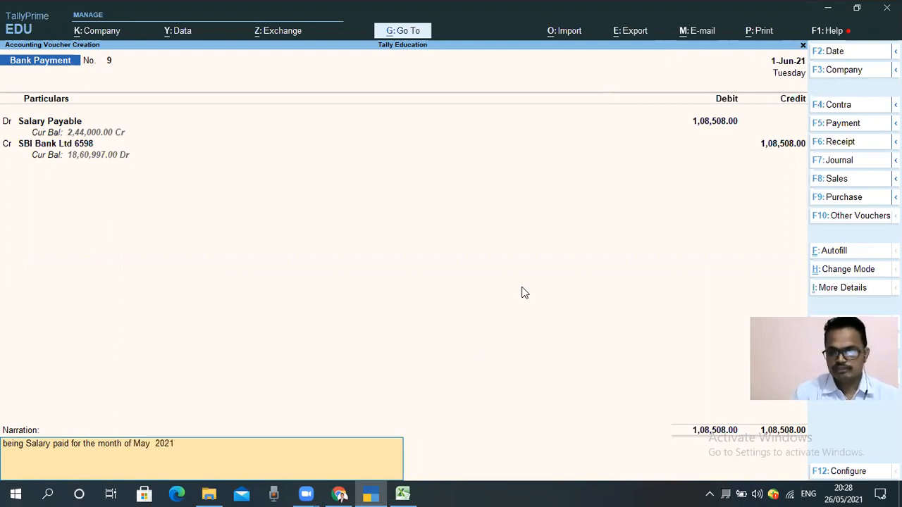
{"action": "key", "text": "Return"}
{"action": "key", "text": "Return"}
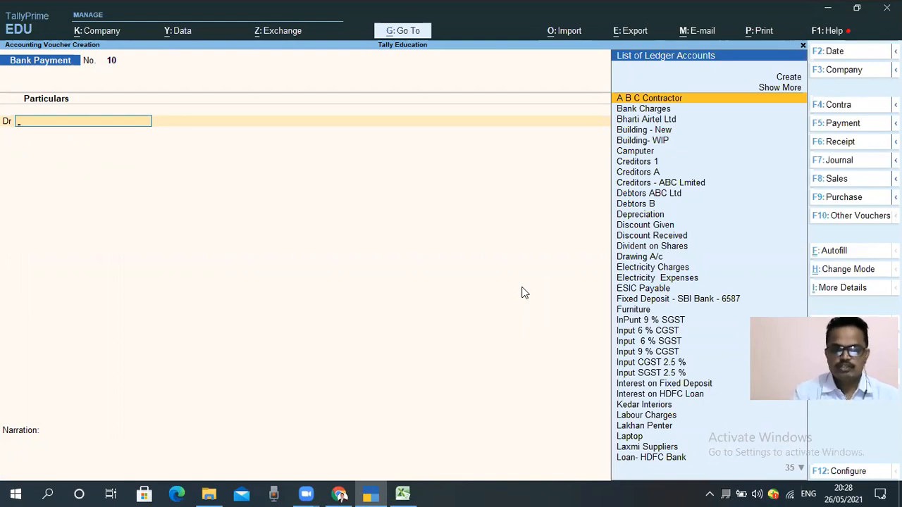
{"action": "key", "text": "Escape"}
{"action": "key", "text": "Escape"}
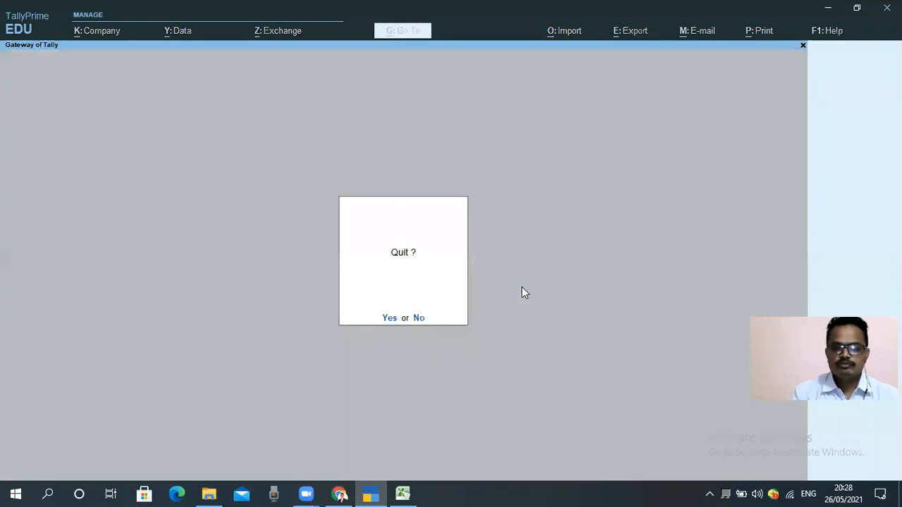
{"action": "key", "text": "n"}
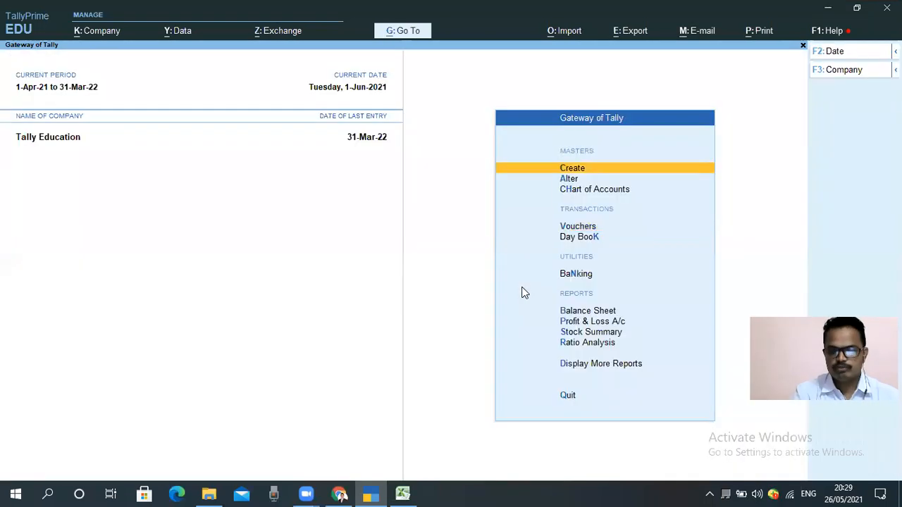
Step: Display the Salary Payable monthly summary from the Balance Sheet through Current Liabilities and Provisions
{"action": "key", "text": "b"}
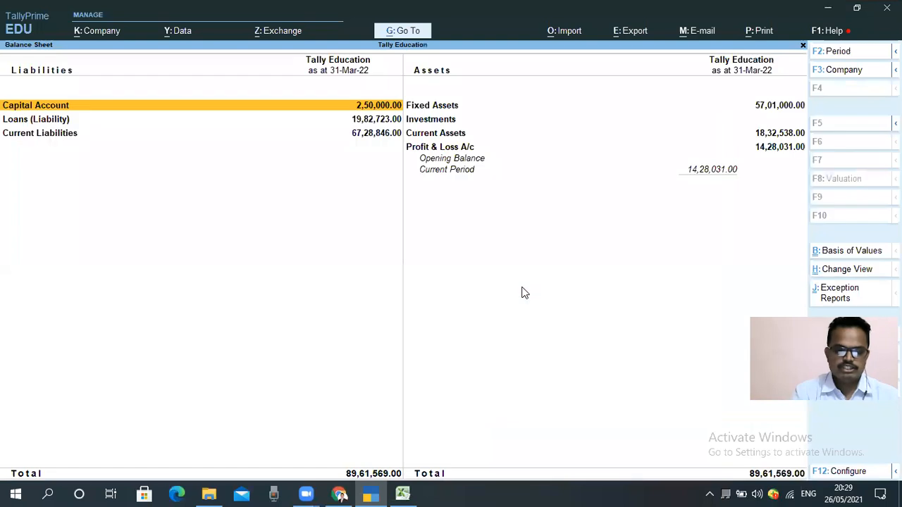
{"action": "key", "text": "Down"}
{"action": "key", "text": "Down"}
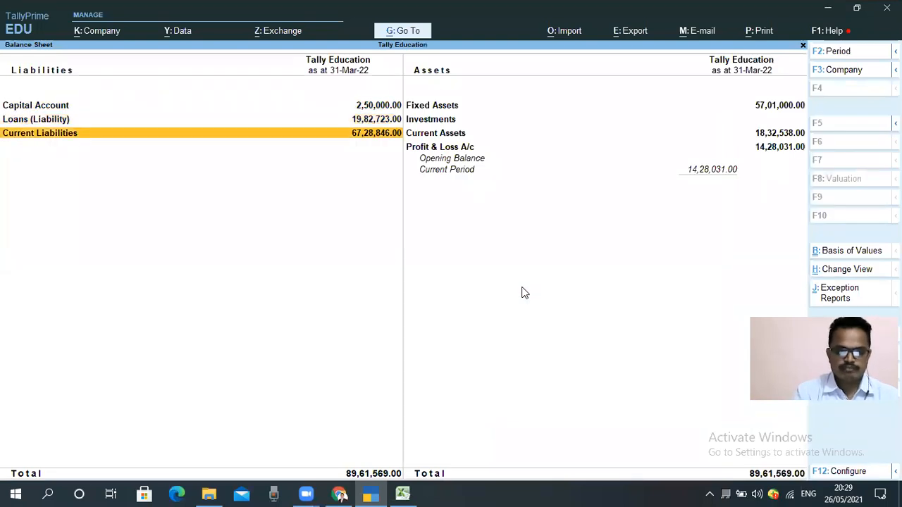
{"action": "key", "text": "Return"}
{"action": "key", "text": "Down"}
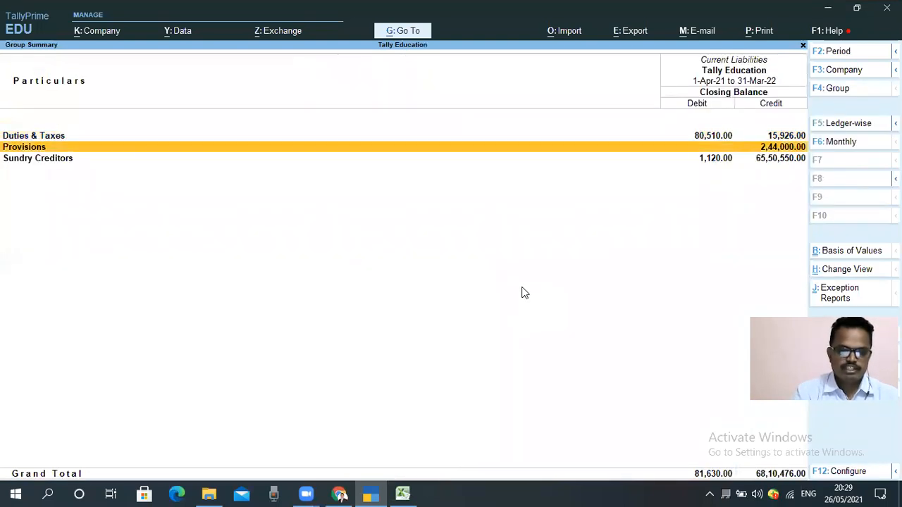
{"action": "key", "text": "Return"}
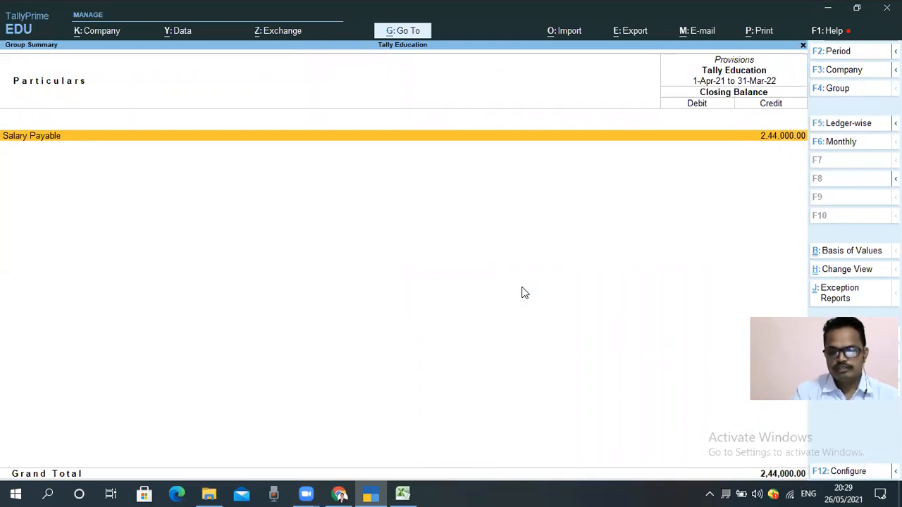
{"action": "key", "text": "Return"}
Step: Inspect the April entry of the Salary Payable ledger down to its voucher and return to the monthly summary
{"action": "key", "text": "Up"}
{"action": "key", "text": "Up"}
{"action": "key", "text": "Up"}
{"action": "key", "text": "Up"}
{"action": "key", "text": "Up"}
{"action": "key", "text": "Up"}
{"action": "key", "text": "Up"}
{"action": "key", "text": "Up"}
{"action": "key", "text": "Up"}
{"action": "key", "text": "Up"}
{"action": "key", "text": "Up"}
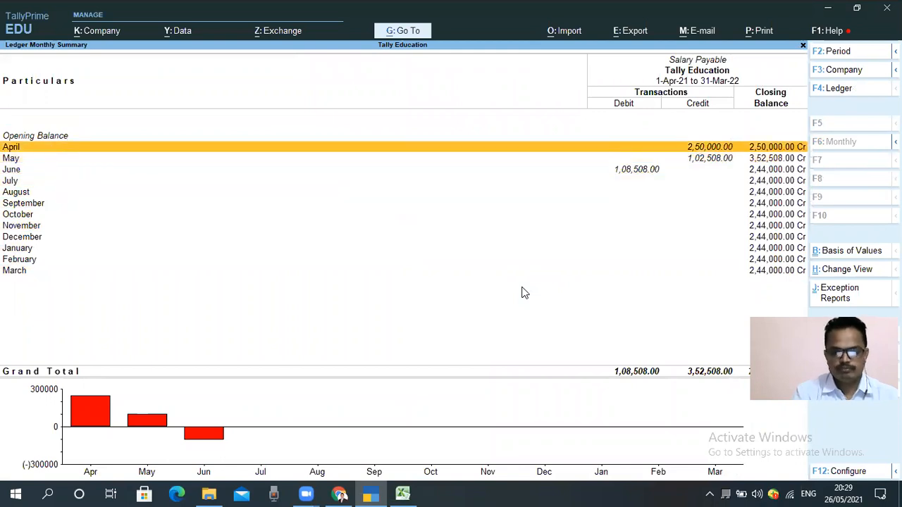
{"action": "key", "text": "Return"}
{"action": "key", "text": "Return"}
{"action": "key", "text": "Escape"}
{"action": "key", "text": "y"}
{"action": "key", "text": "Escape"}
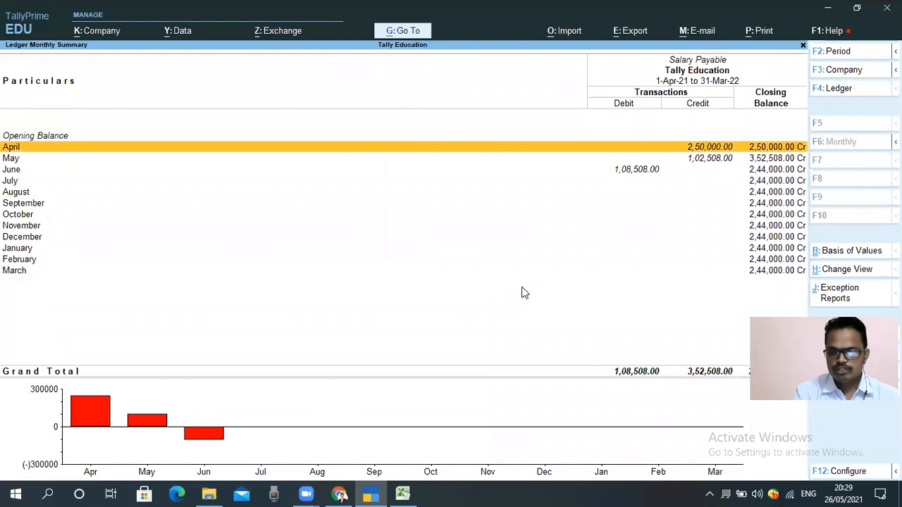
Step: View the May vouchers of the Salary Payable ledger and return to the monthly summary
{"action": "key", "text": "Down"}
{"action": "key", "text": "Return"}
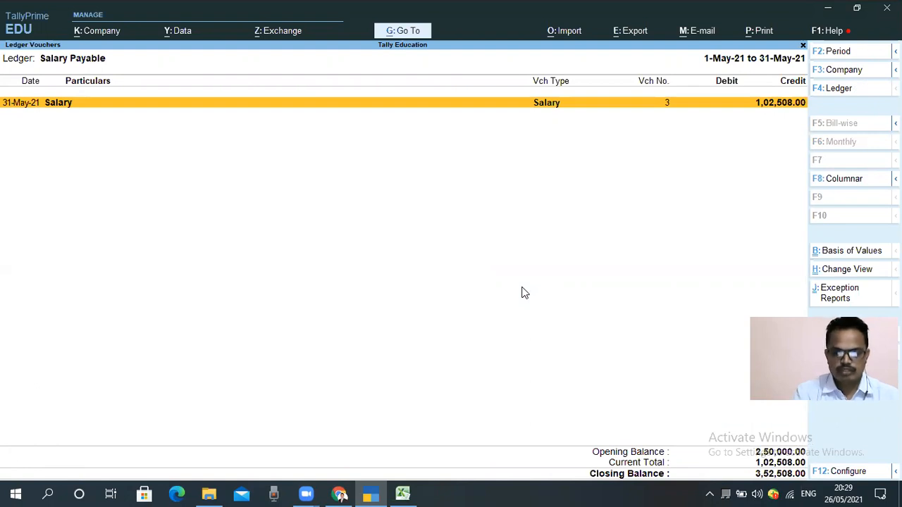
{"action": "key", "text": "Escape"}
Step: Compare the May credit with the June debit in the Salary Payable monthly summary, and return to the Current Liabilities group
{"action": "key", "text": "Down"}
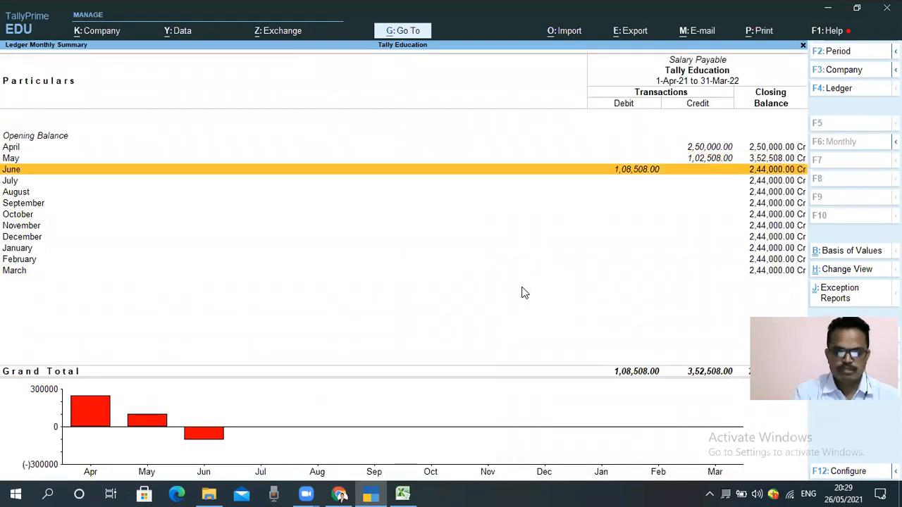
{"action": "key", "text": "Up"}
{"action": "key", "text": "Down"}
{"action": "key", "text": "Up"}
{"action": "key", "text": "Down"}
{"action": "key", "text": "Up"}
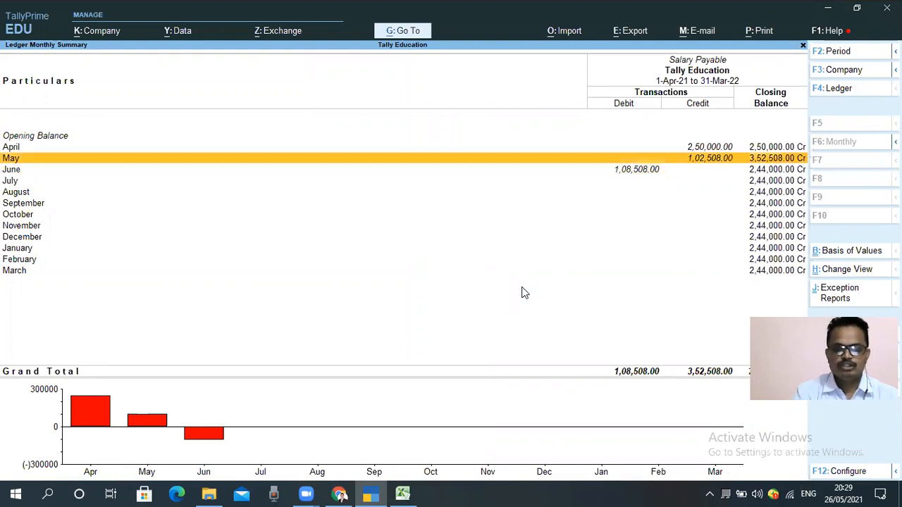
{"action": "key", "text": "Down"}
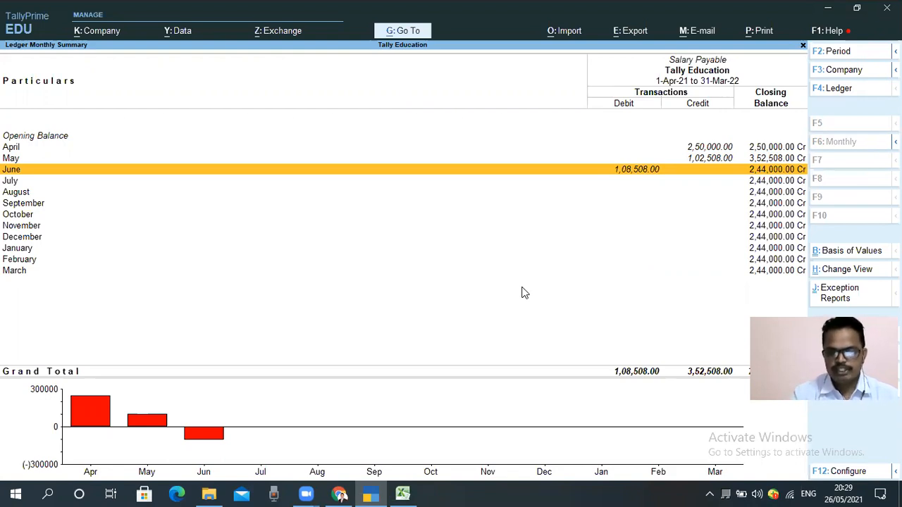
{"action": "key", "text": "Up"}
{"action": "key", "text": "Down"}
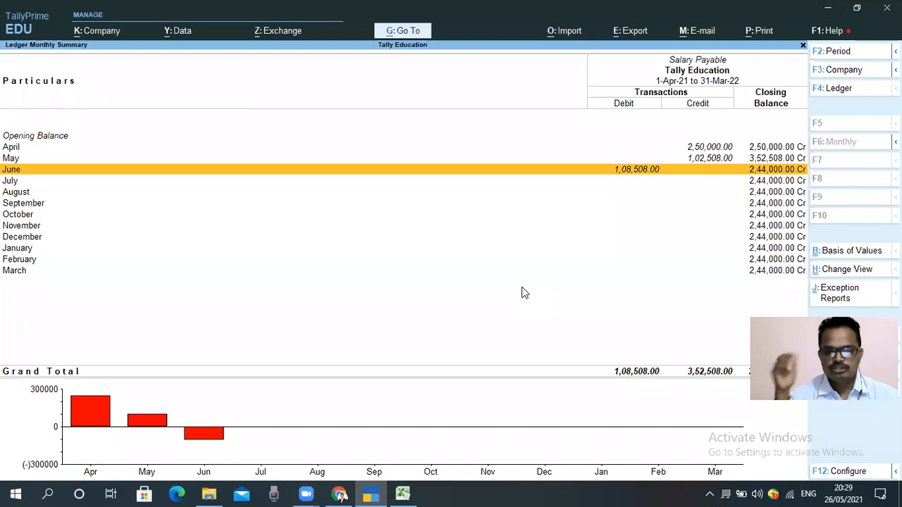
{"action": "key", "text": "Escape"}
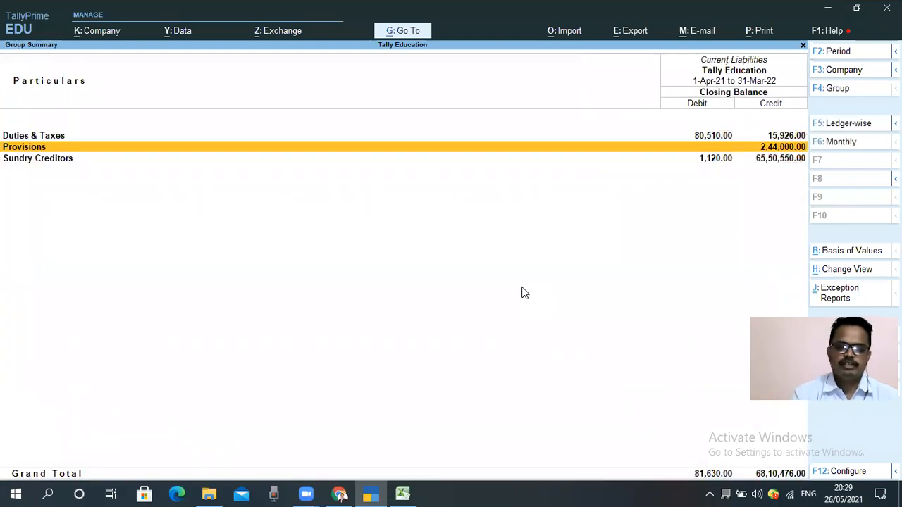